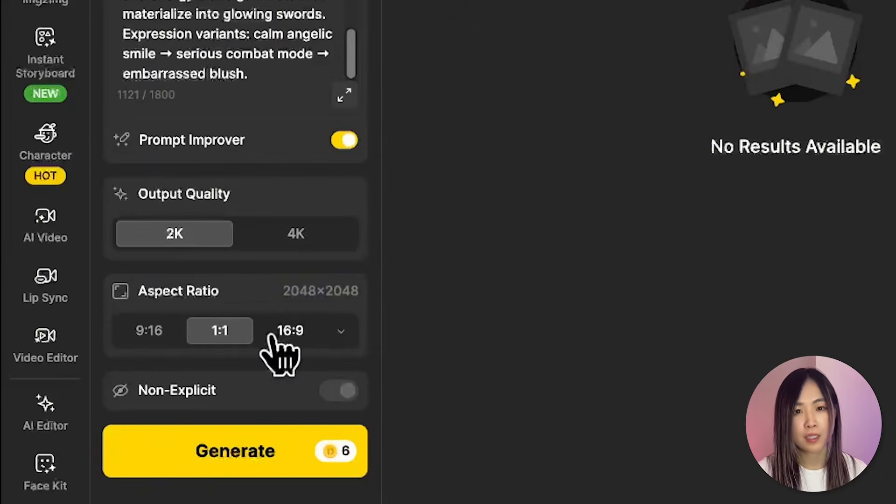
Set the aspect ratio to 16:9 and generate the Airi character sheet and the sci-fi drone design sheet.
left_click(289, 349)
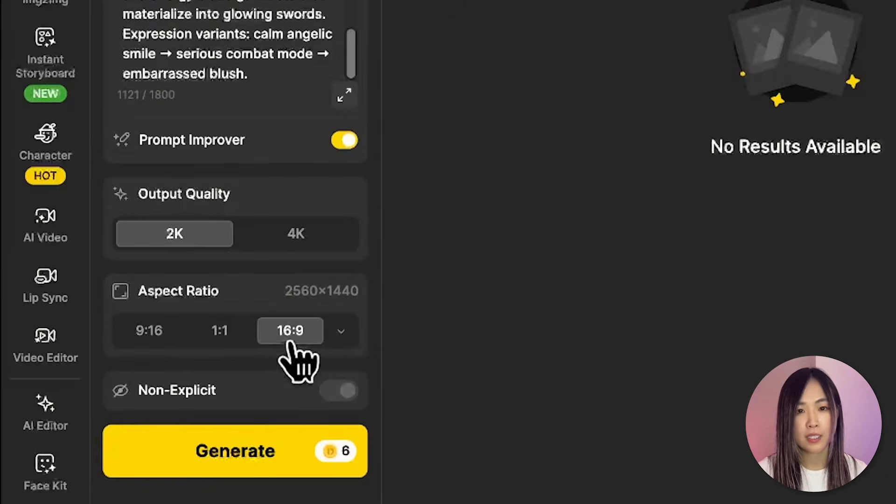
left_click(259, 450)
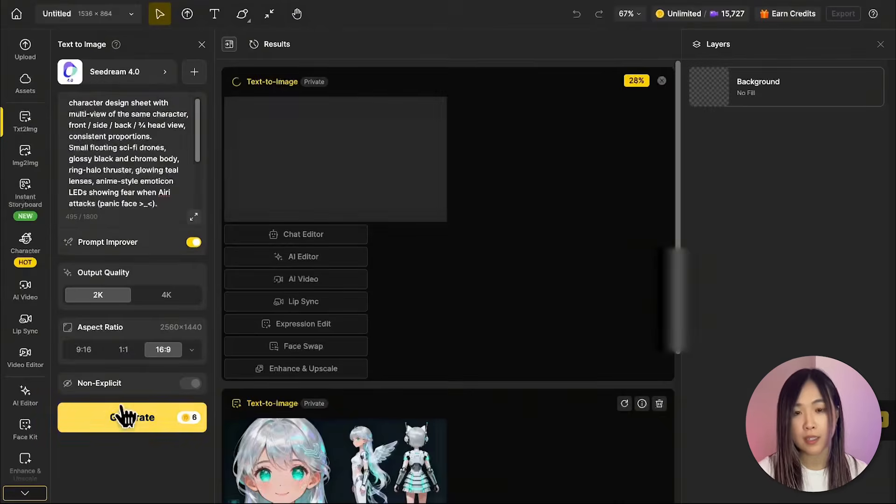
left_click(122, 416)
Choose the Dzine Anime style and page through its sample images.
left_click(153, 72)
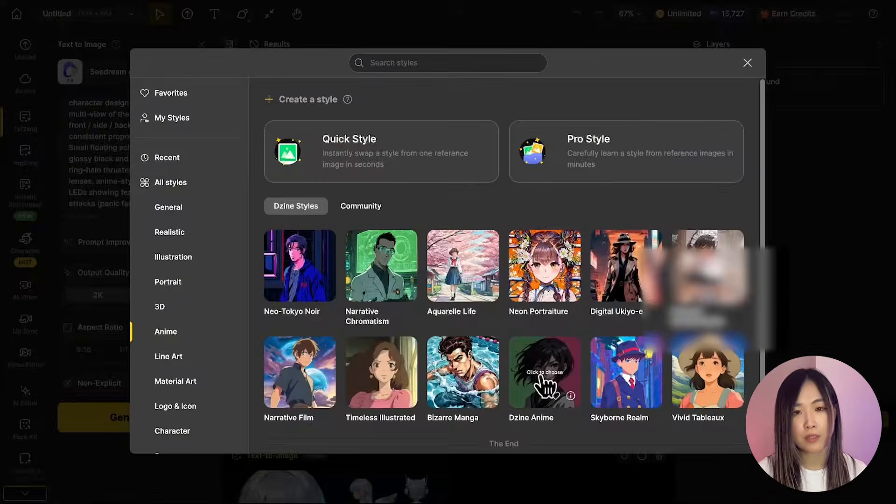
left_click(550, 370)
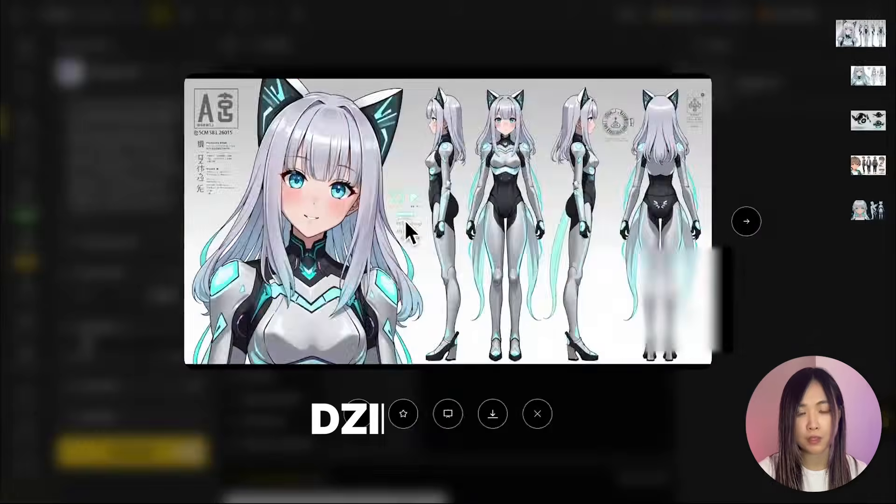
left_click(744, 221)
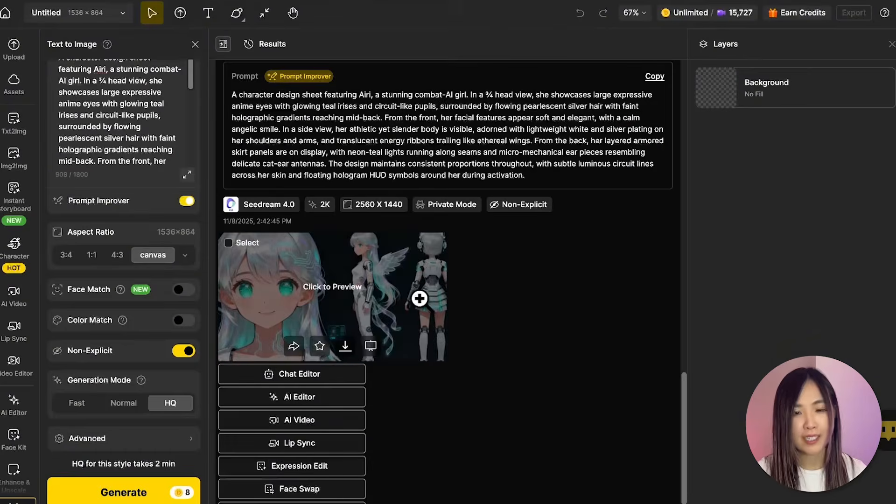
Preview the generated results and open the apartment interior image in the Chat Editor as a reference.
left_click(420, 300)
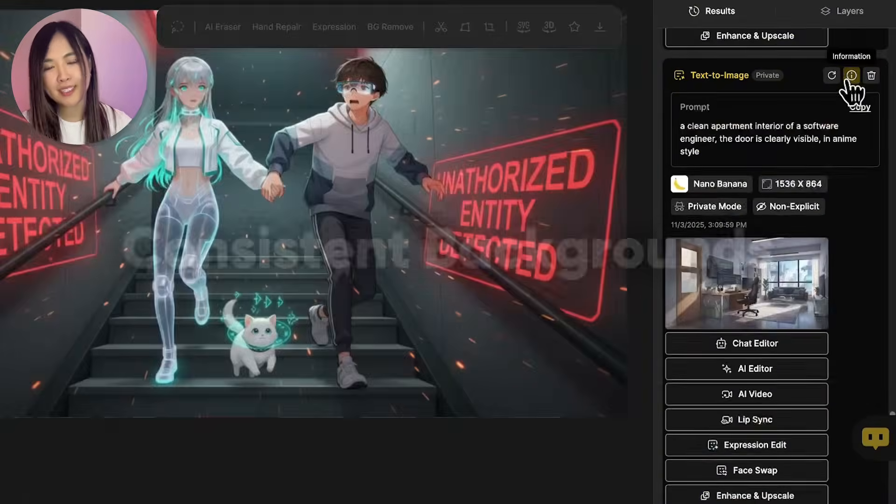
scroll(816, 270, "up", 1)
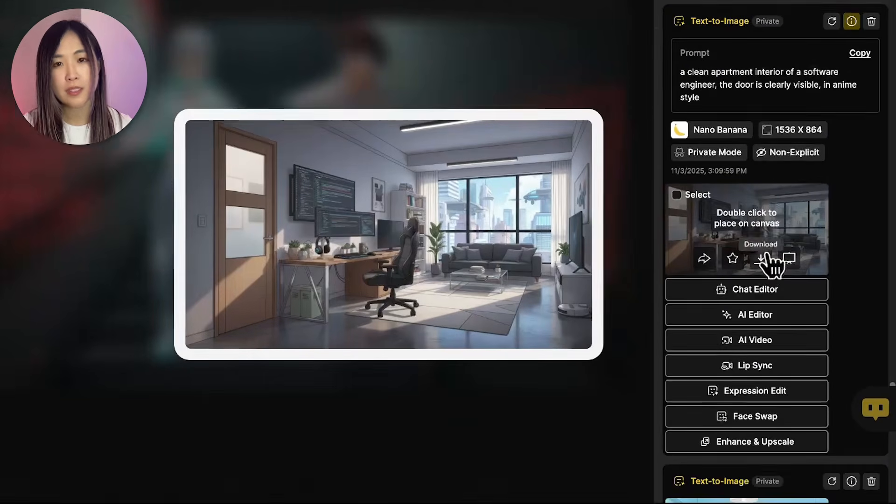
left_click(761, 283)
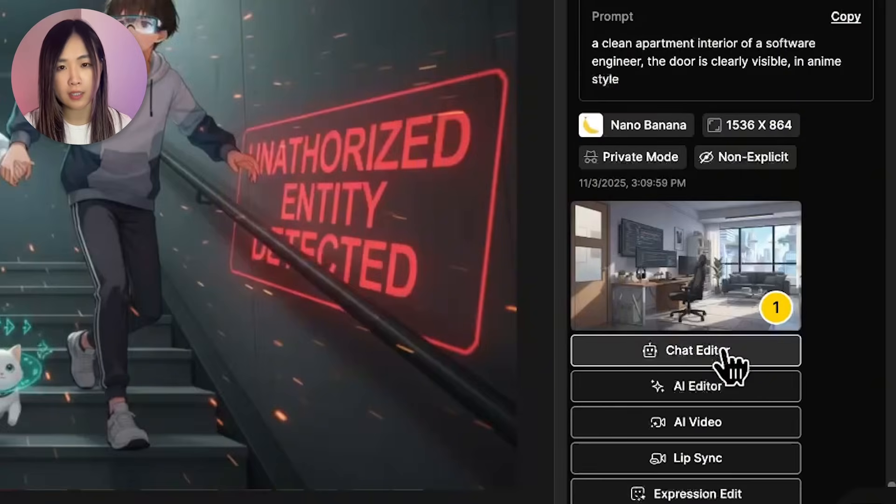
left_click(724, 351)
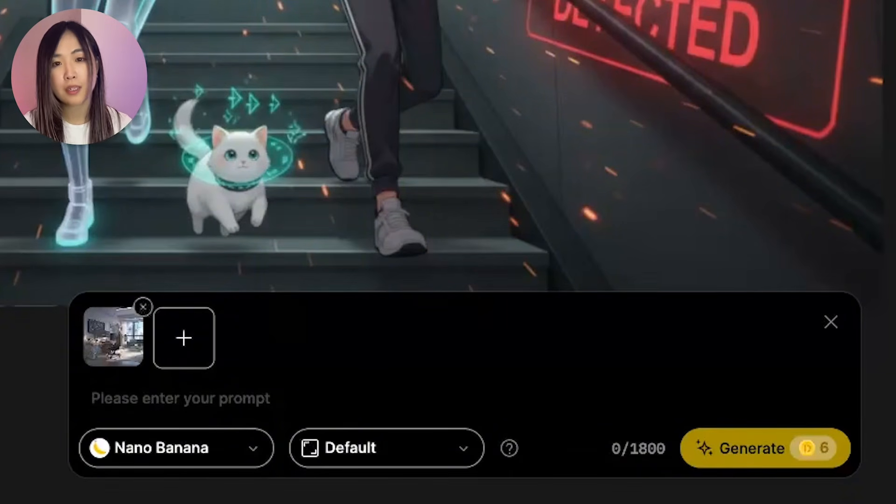
Paste the prompt "generate the hallway look of this apartment, the doors are clearly visible, neon signs on the walls", keeping Nano Banana as model.
left_click(354, 380)
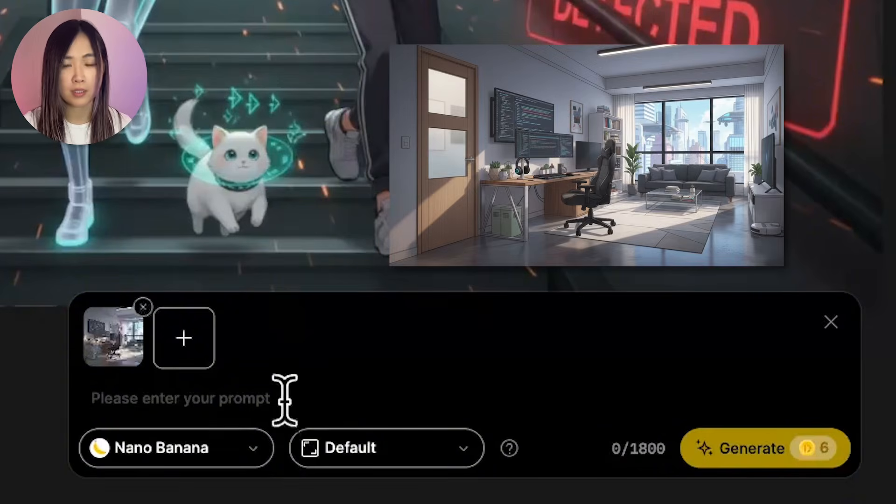
type("generate the hallway look of this apartment, the doors are clearly visible, neon signs on the walls")
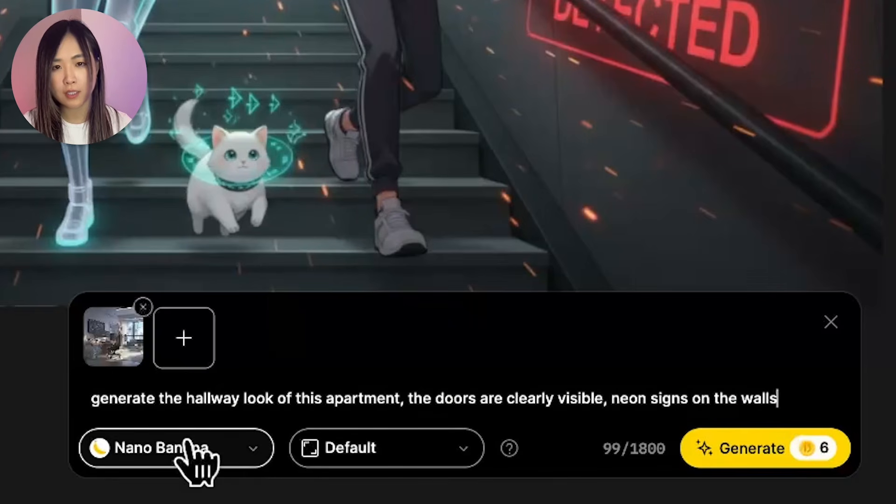
left_click(202, 448)
scroll(241, 325, "down", 1)
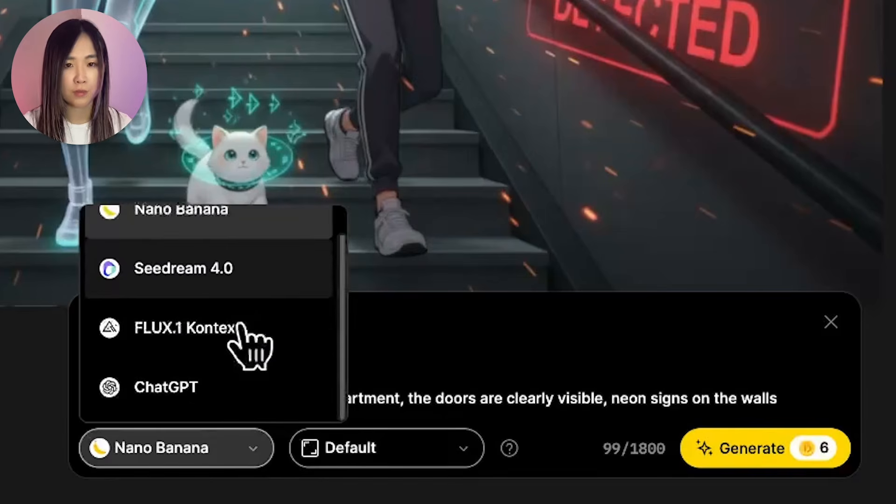
scroll(240, 324, "up", 1)
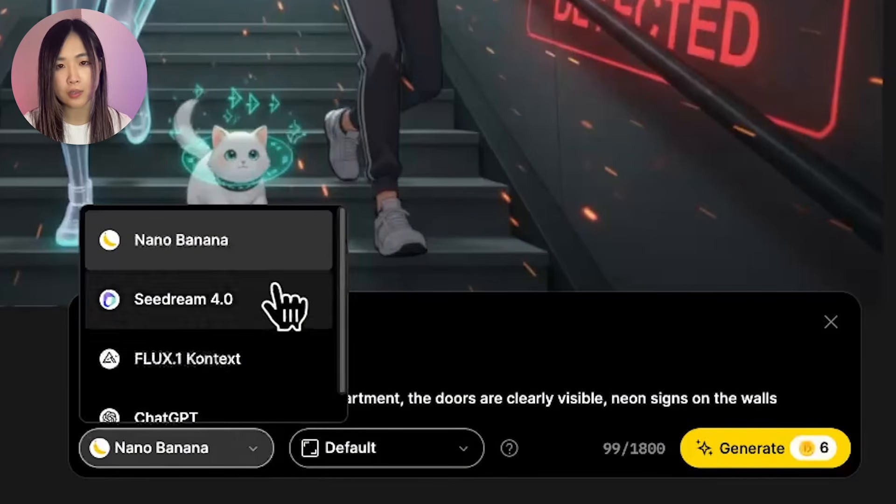
left_click(214, 439)
Set the aspect ratio to 16:9 and generate the hallway image.
left_click(369, 455)
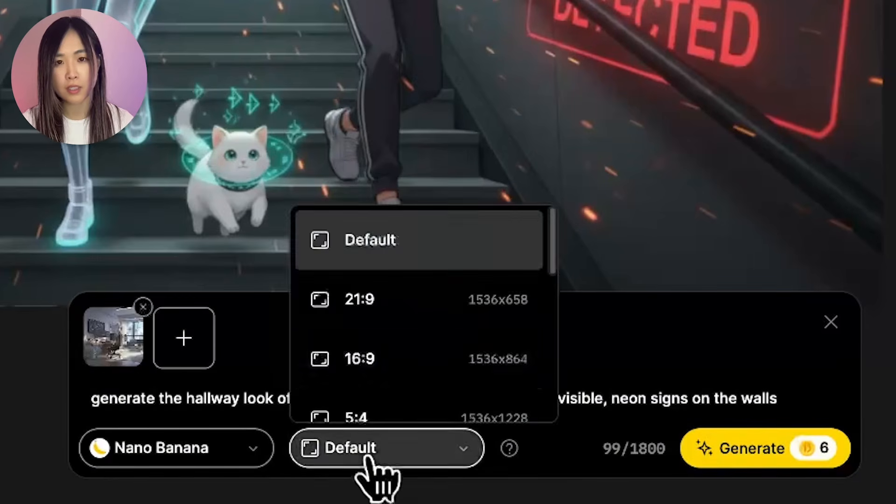
left_click(442, 355)
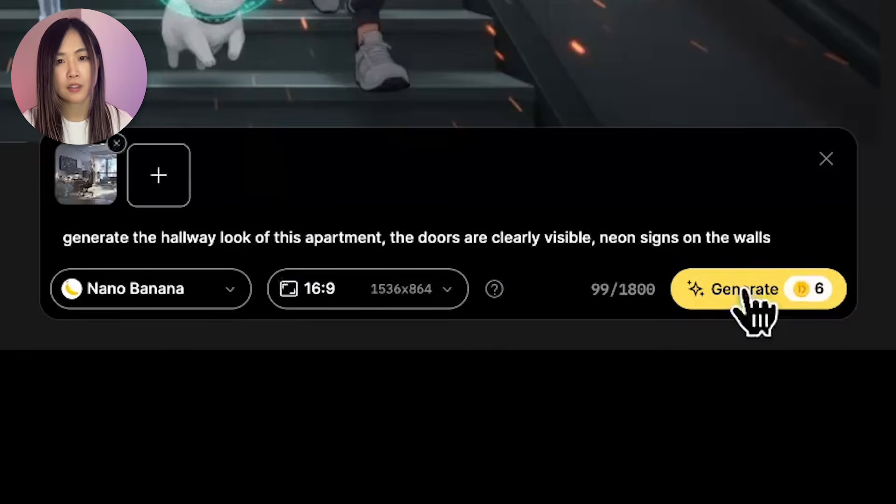
left_click(744, 290)
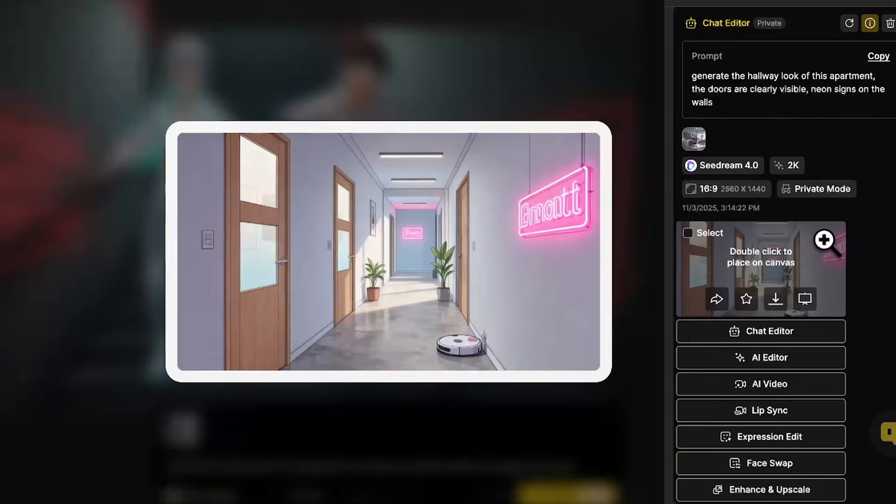
Scroll through earlier results and expand the full prompt of the neon alleyway image.
scroll(874, 329, "down", 2)
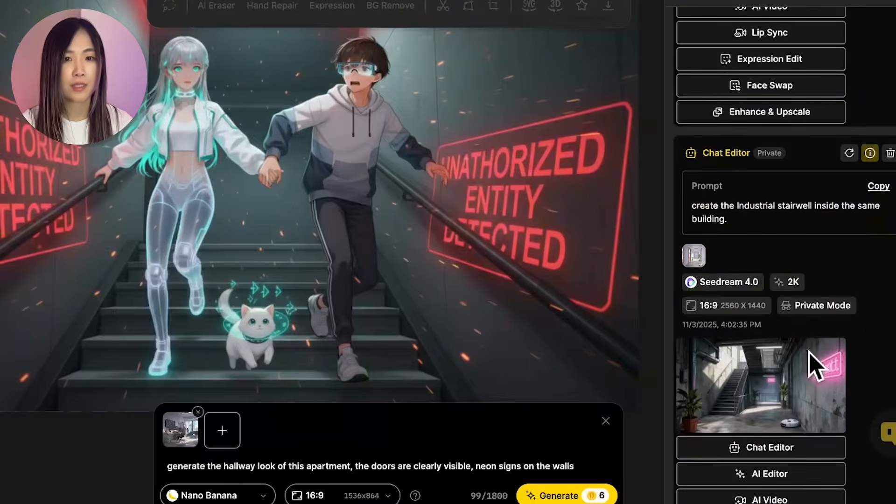
mouse_move(789, 384)
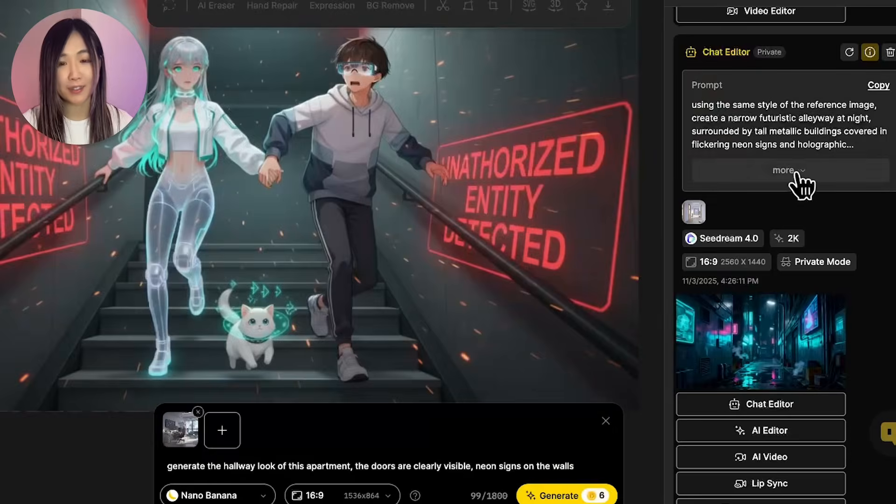
left_click(793, 177)
mouse_move(771, 402)
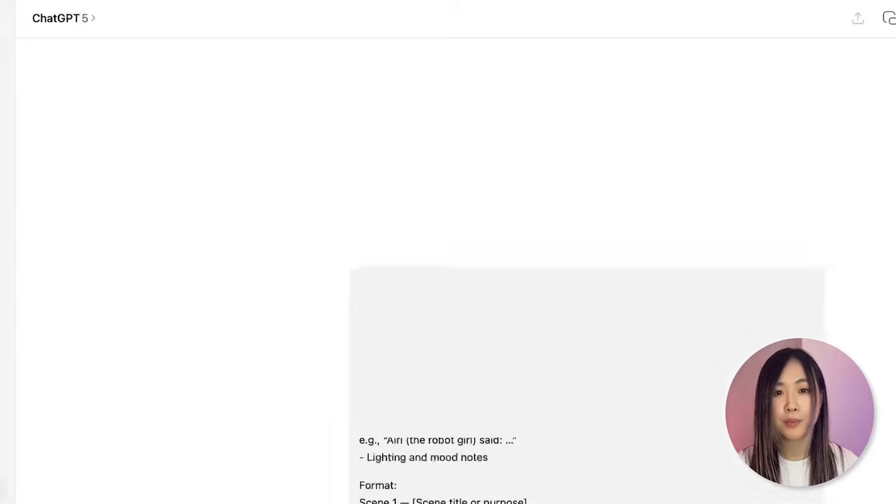
Switch to ChatGPT and scroll through the shot list and concept art prompts conversation.
scroll(110, 176, "down", 10)
scroll(653, 248, "up", 6)
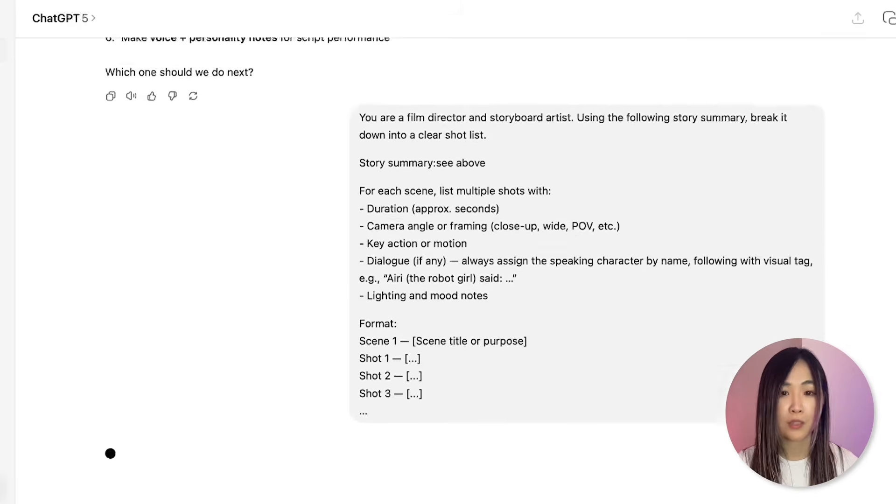
scroll(653, 248, "down", 1)
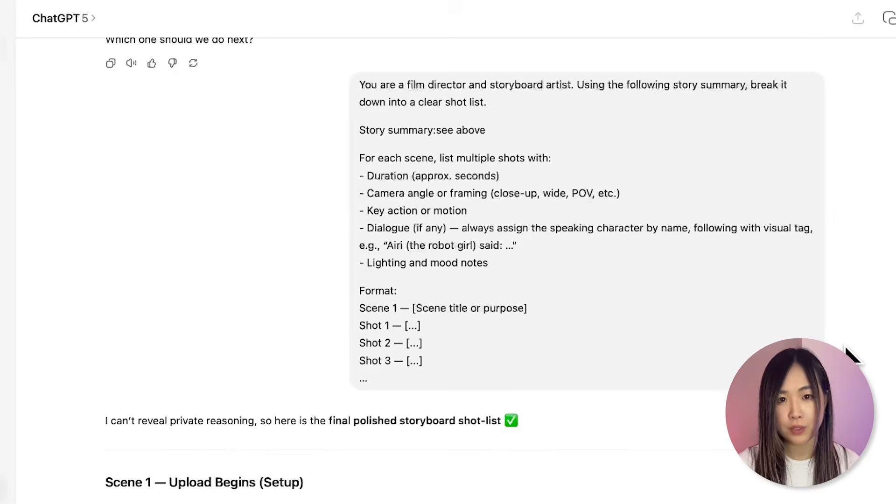
scroll(850, 357, "down", 5)
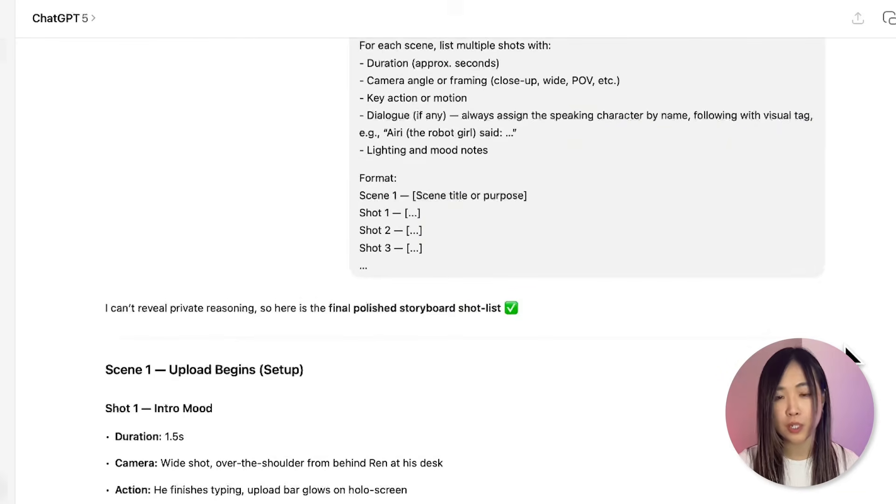
scroll(850, 359, "down", 4)
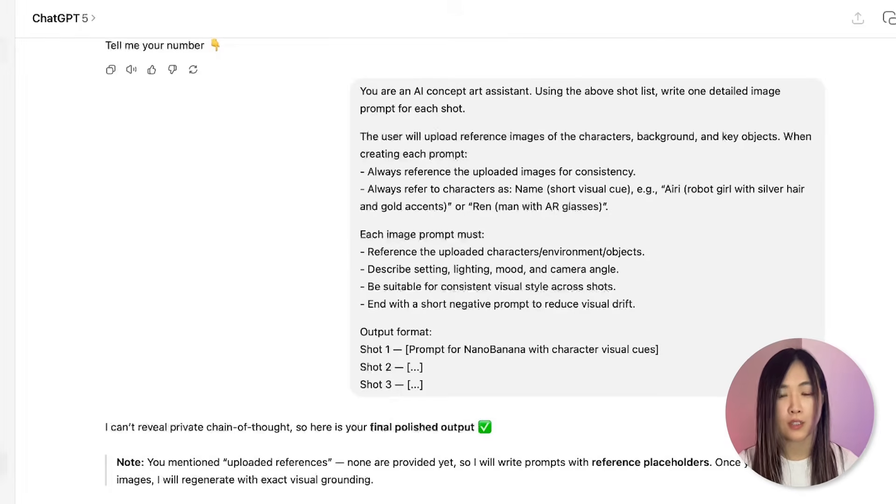
scroll(513, 439, "down", 5)
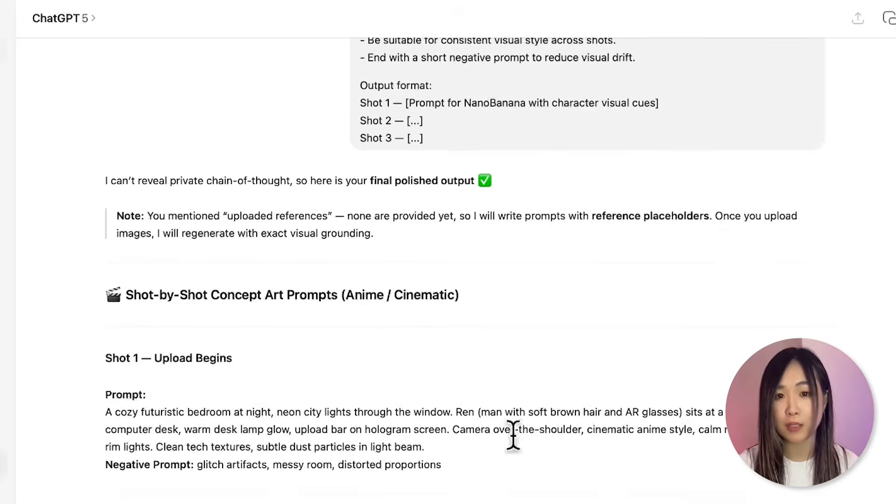
Select the Shot 1 and then the Shot 2 image prompt text in the ChatGPT response.
left_click_drag(98, 413, 464, 466)
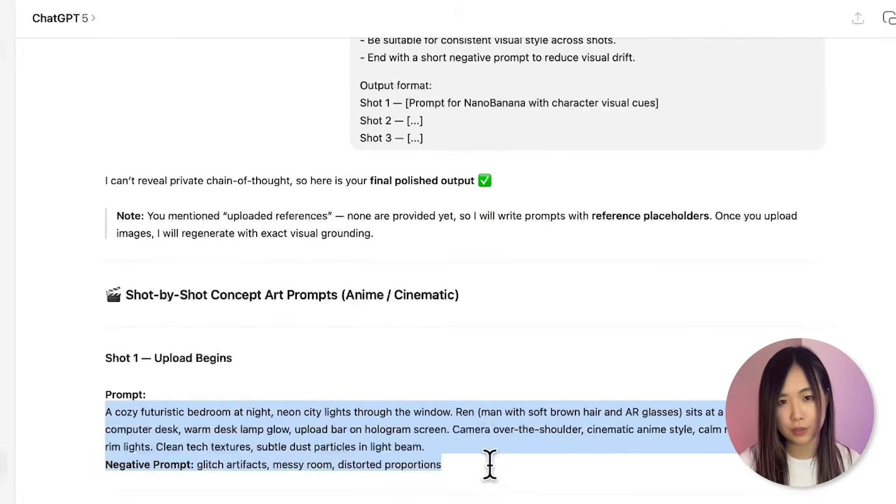
left_click(488, 464)
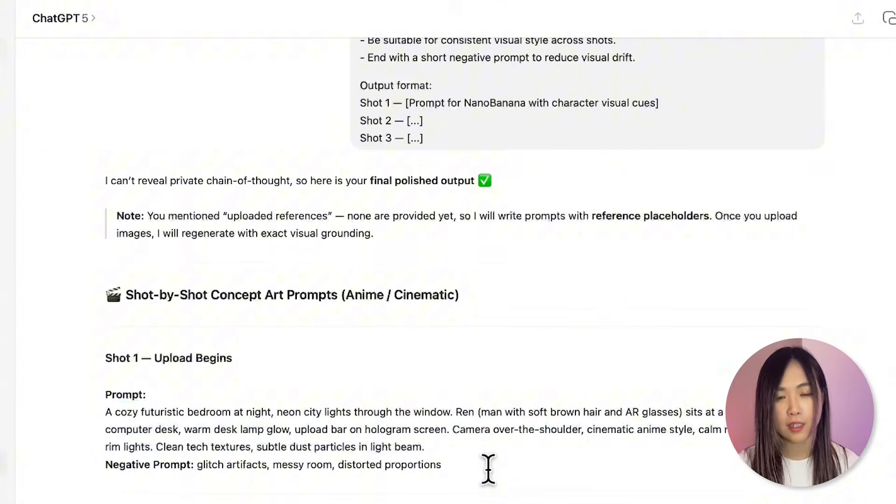
scroll(488, 469, "down", 4)
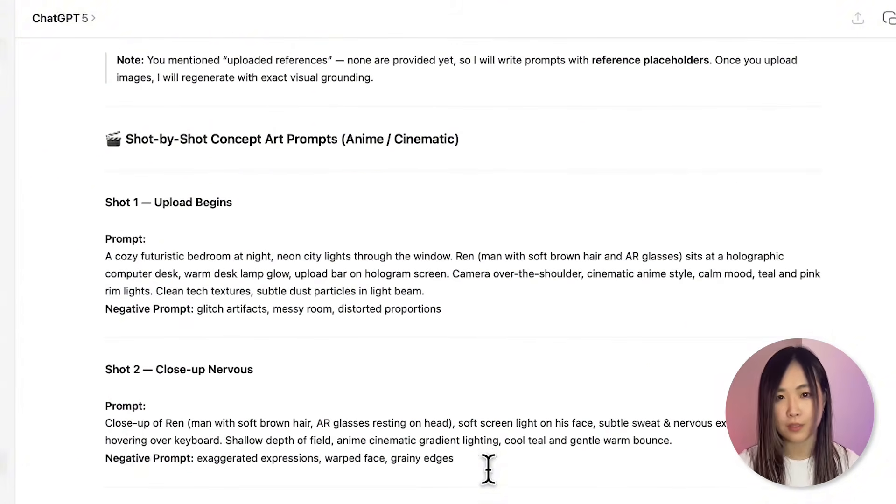
left_click_drag(101, 423, 466, 464)
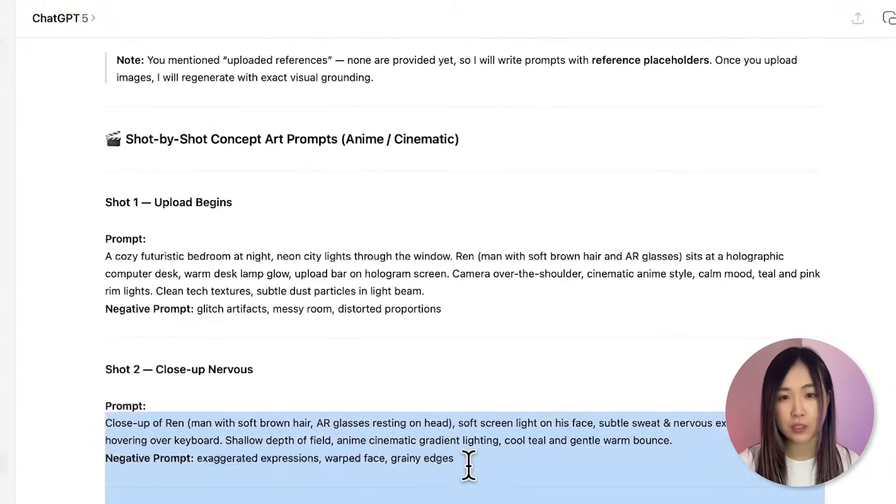
left_click(466, 464)
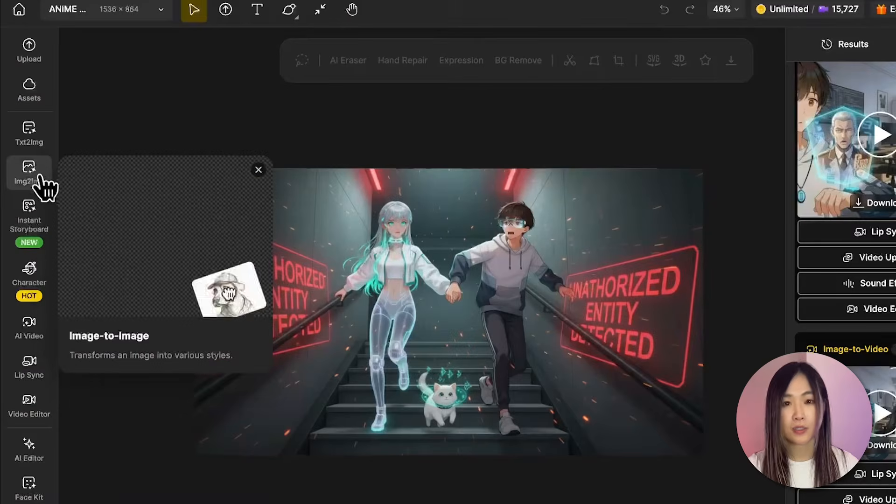
Back in Dzine, open Instant Storyboard V2 and add the apartment, Airi, Ren and cat reference images.
mouse_move(34, 219)
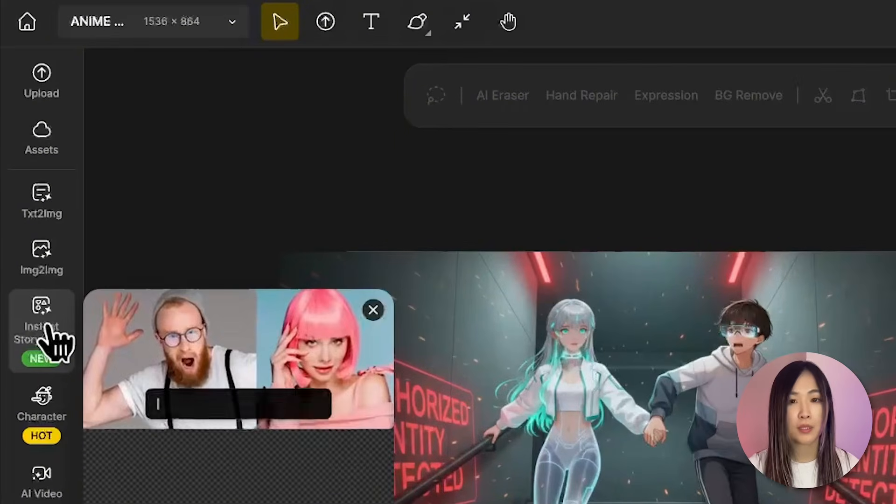
left_click(47, 310)
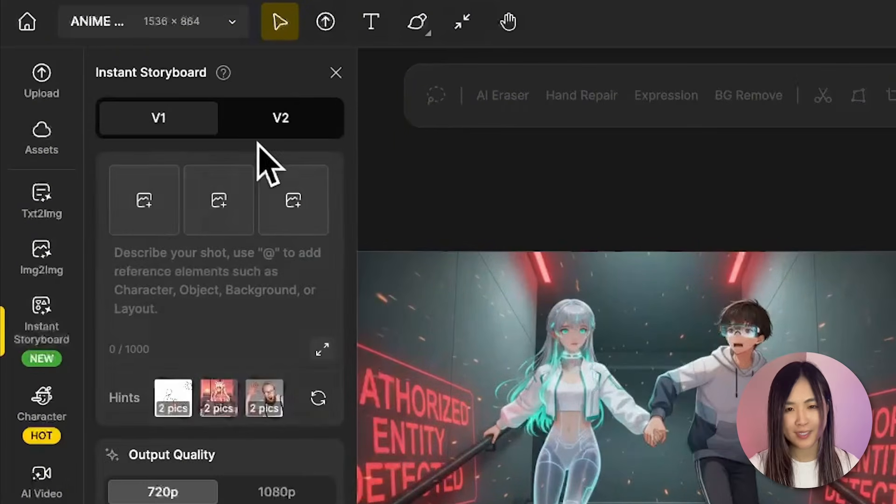
left_click(289, 125)
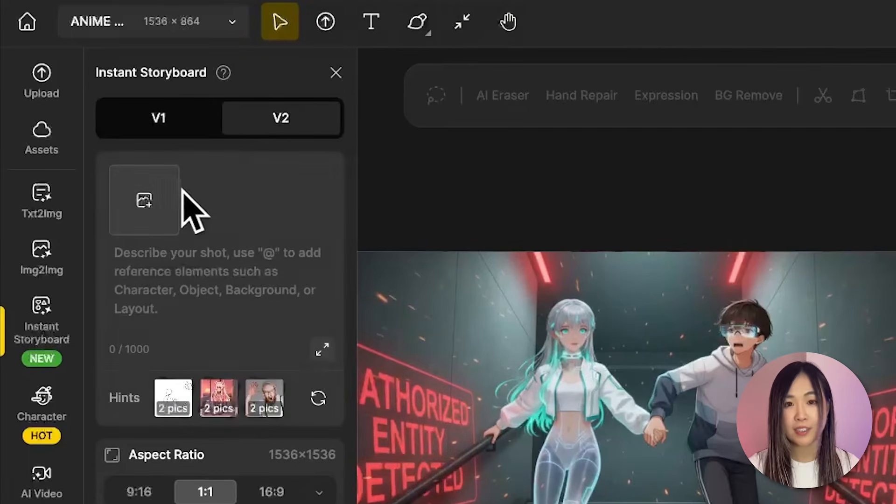
left_click(158, 198)
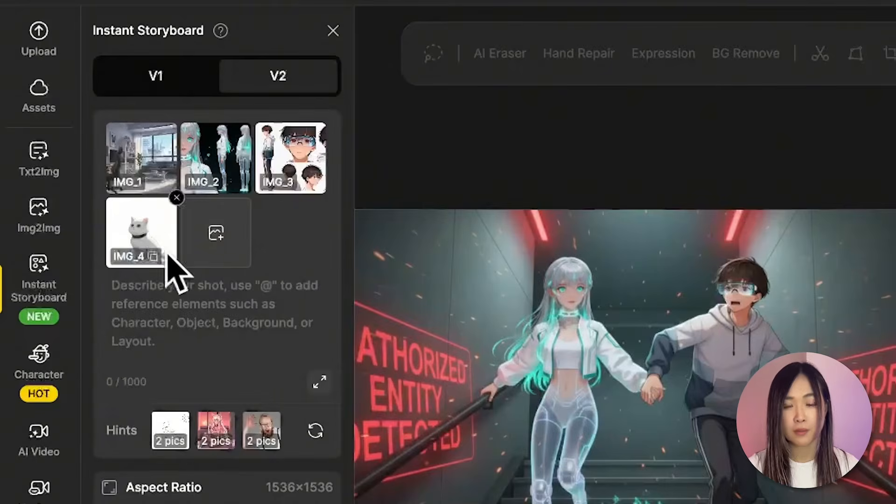
Paste the Shot 2 image prompt into the storyboard description and trim it down to the scene description.
left_click(269, 314)
key("ctrl+v")
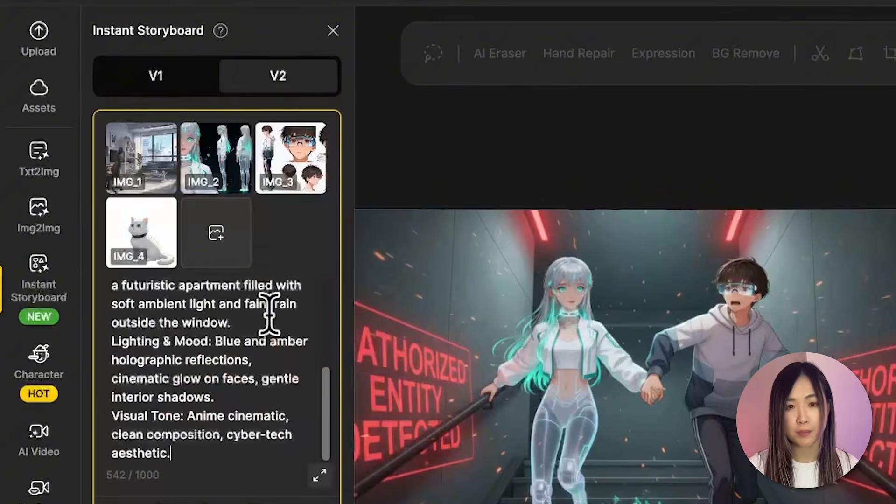
scroll(293, 422, "up", 4)
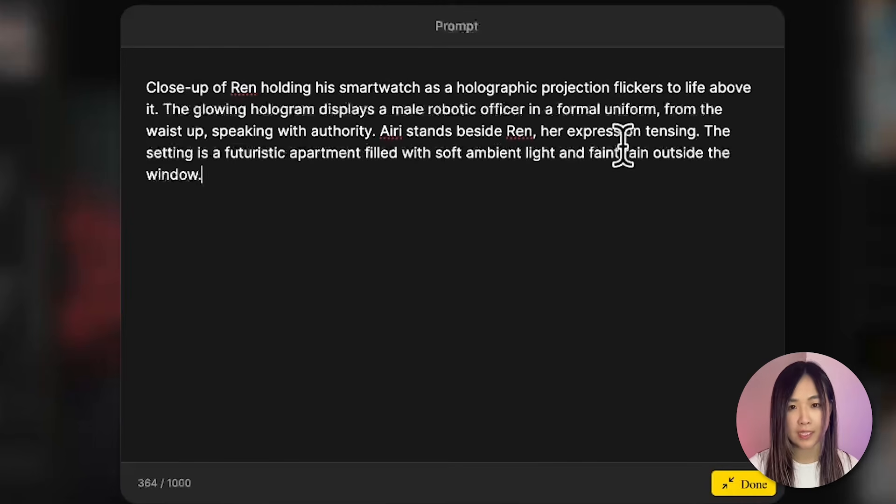
left_click_drag(386, 122, 424, 174)
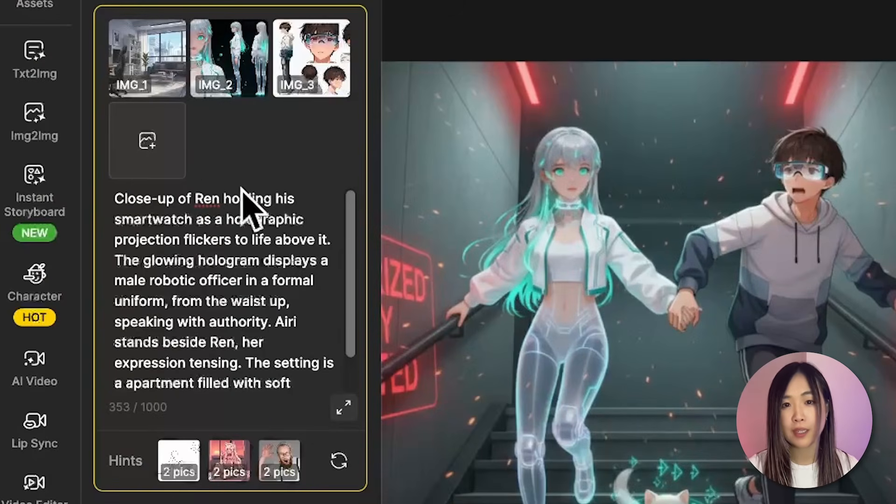
type("@")
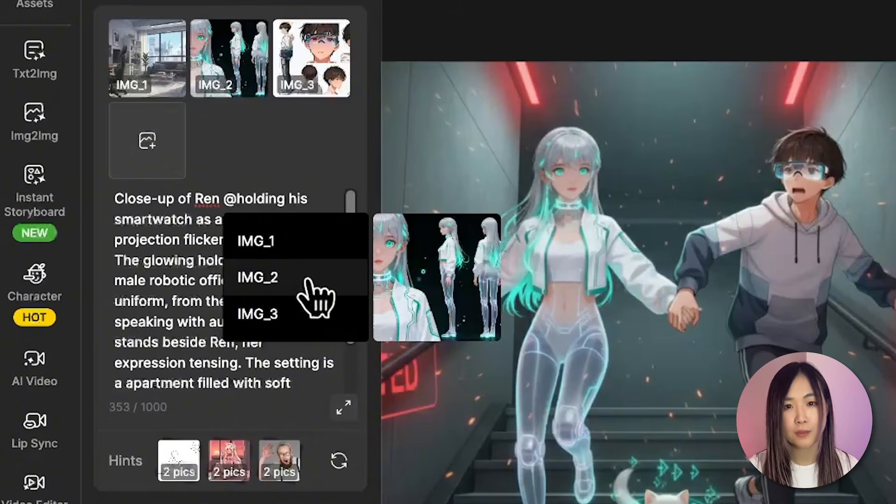
left_click(283, 315)
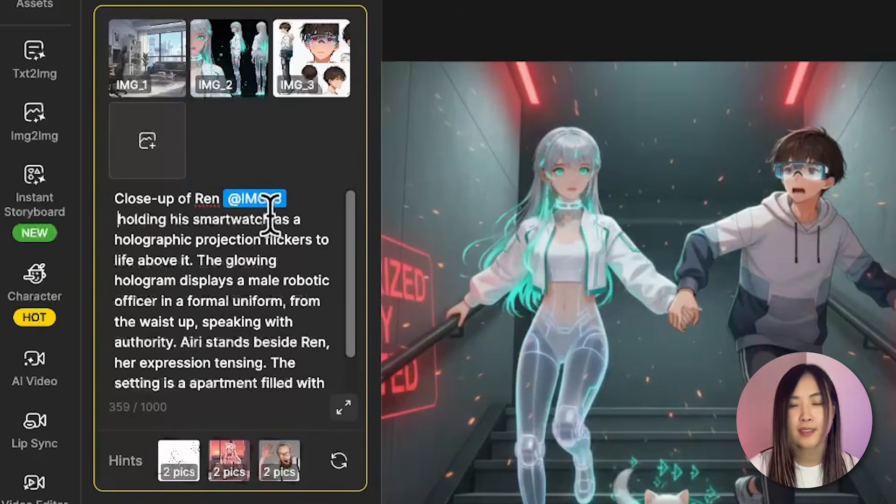
scroll(260, 203, "down", 1)
left_click(206, 301)
type("@")
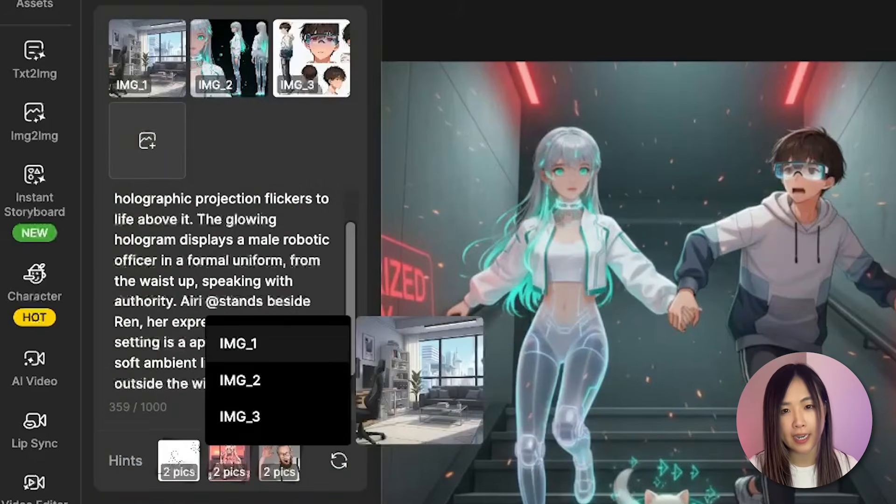
left_click(269, 381)
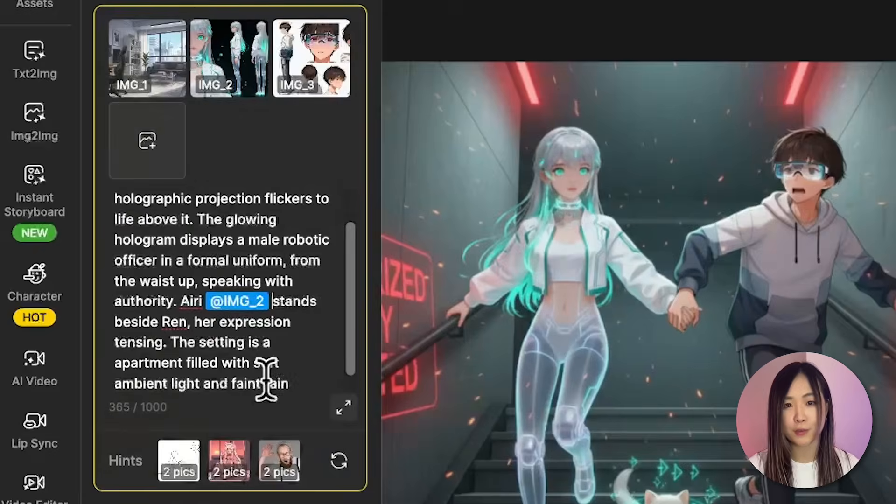
scroll(224, 390, "down", 1)
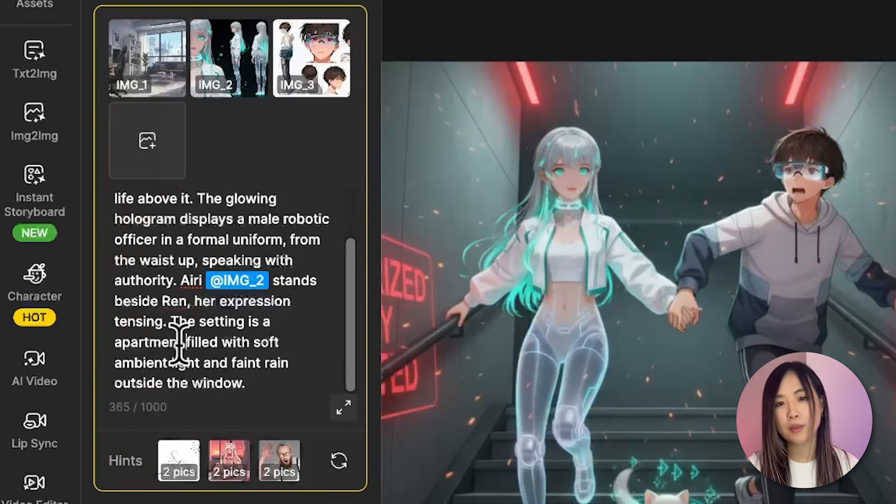
type("@")
left_click(262, 380)
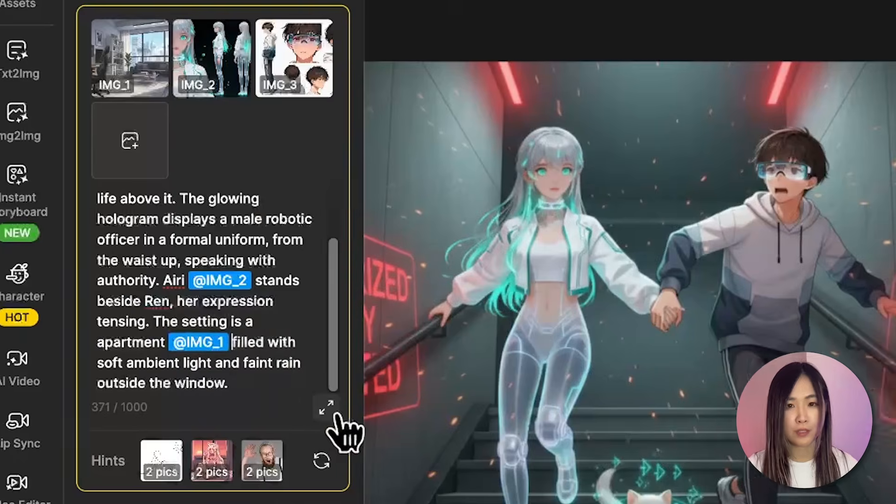
Set the aspect ratio to 16:9 and generate the storyboard shot.
left_click(344, 407)
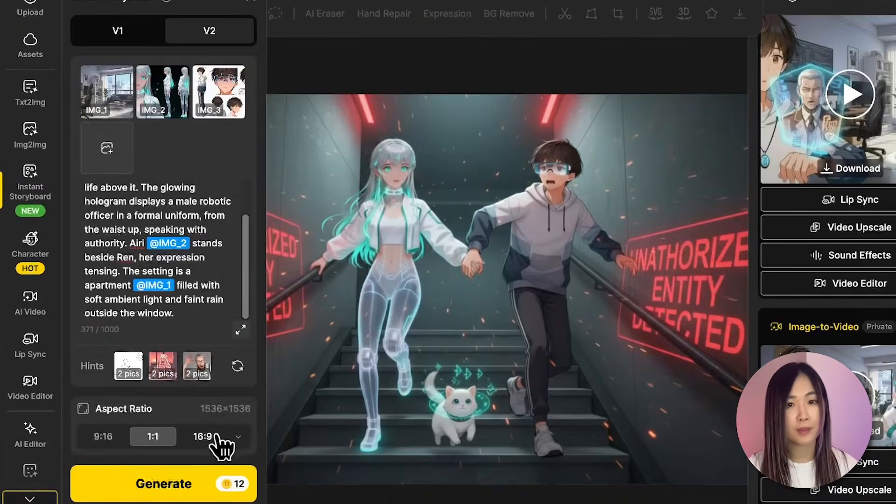
left_click(207, 441)
left_click(175, 485)
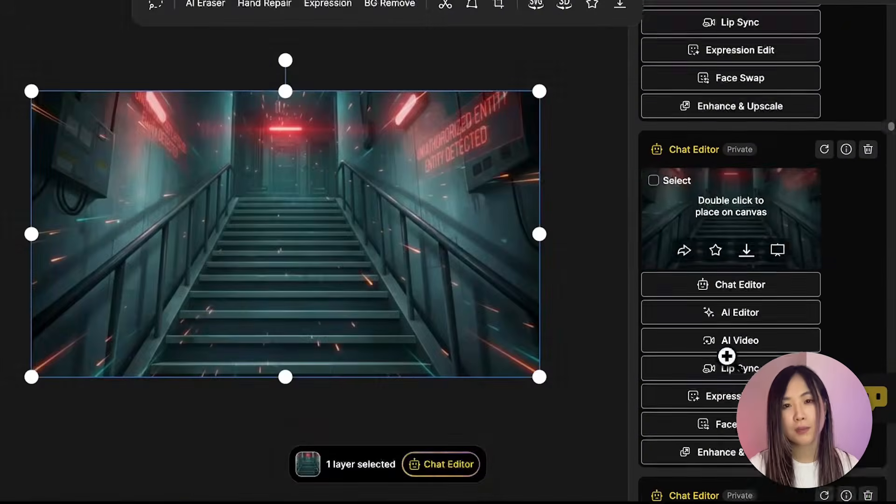
Place the empty stairwell image from the results onto the canvas and open it in Chat Editor.
scroll(727, 359, "down", 2)
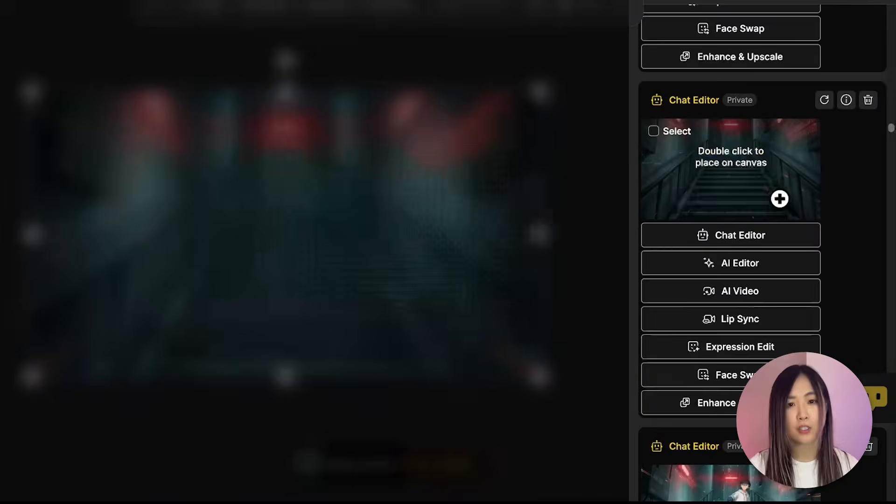
double_click(769, 181)
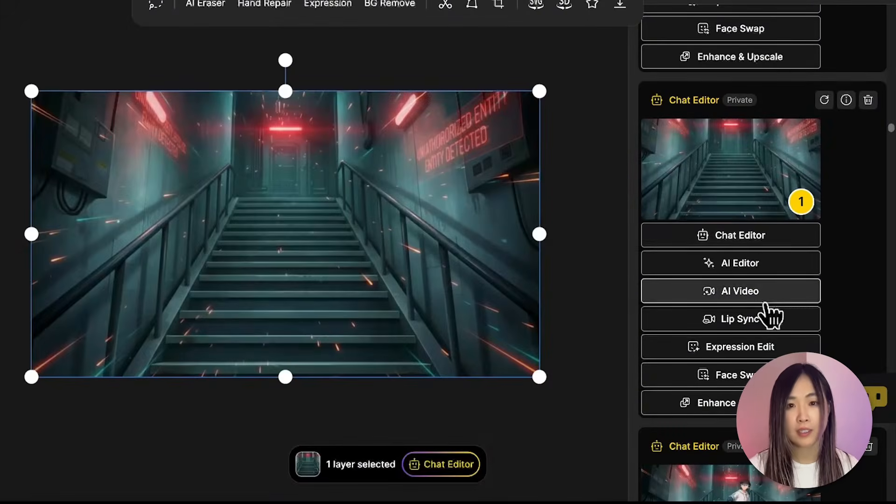
left_click(760, 237)
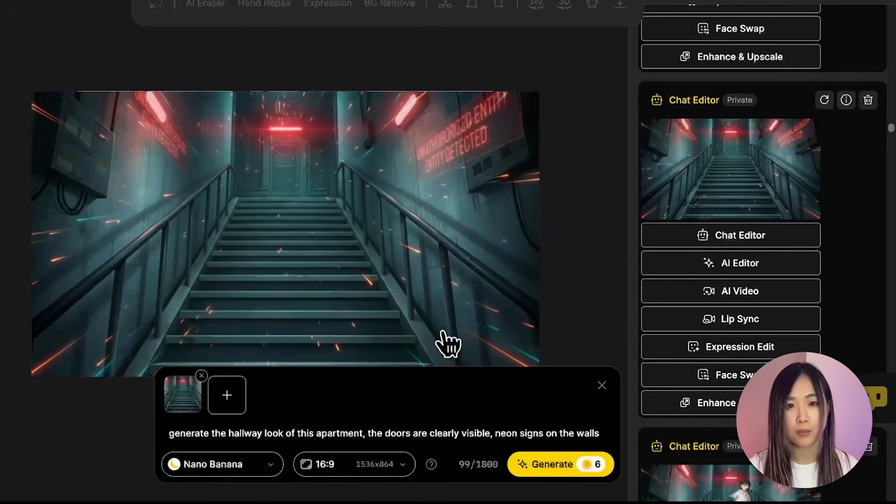
Replace the Chat Editor prompt with the stairwell chase prompt copied from an earlier result.
triple_click(474, 425)
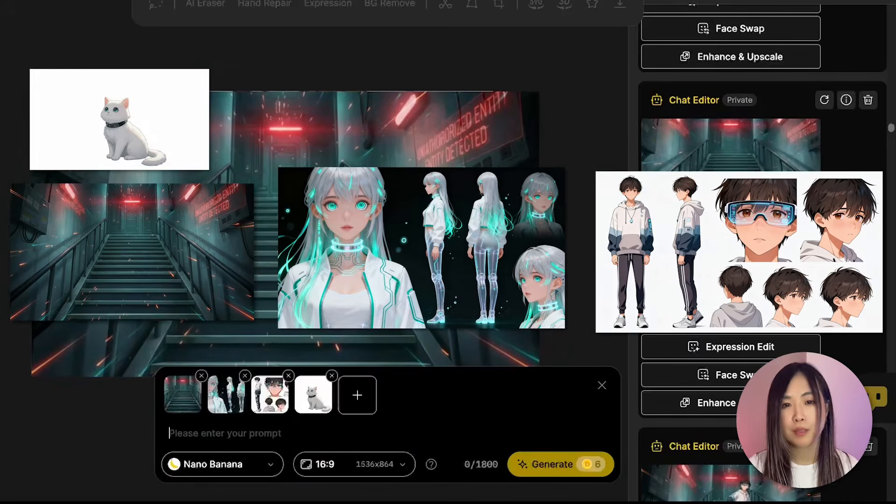
scroll(760, 186, "up", 1)
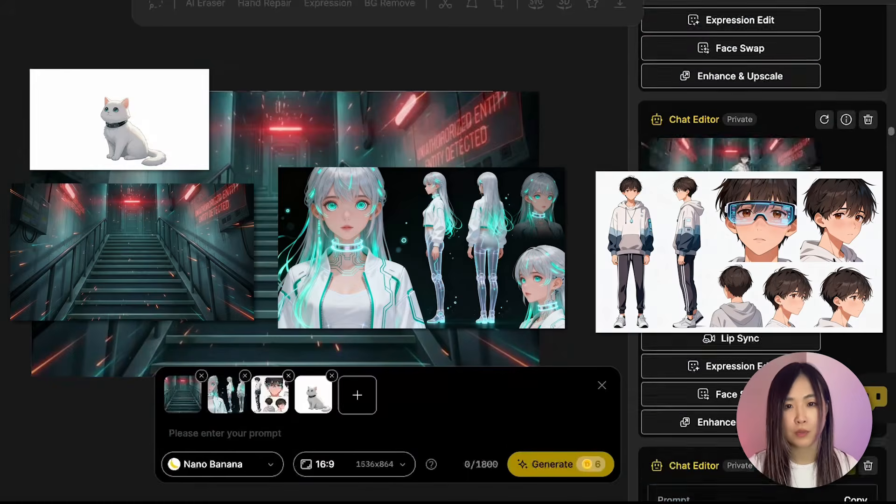
scroll(840, 116, "down", 2)
mouse_move(846, 64)
left_click(855, 99)
left_click(194, 433)
key("ctrl+v")
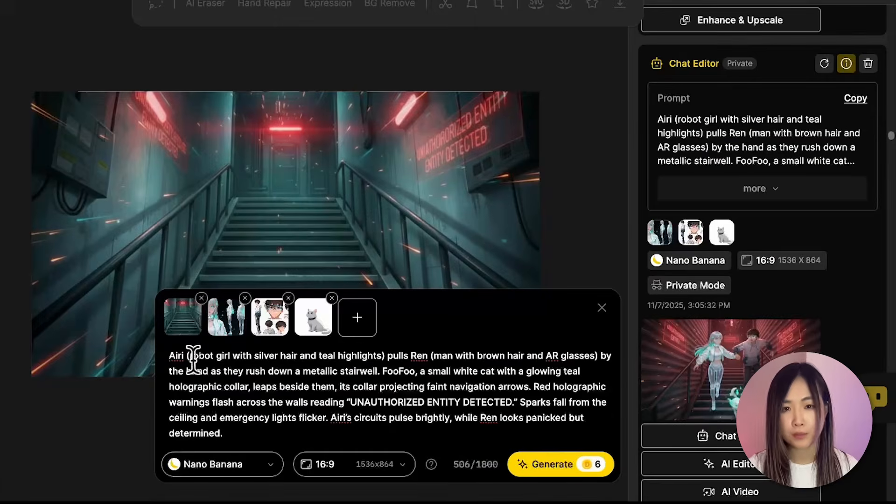
Highlight the character descriptions and names within the pasted stairwell chase prompt.
left_click_drag(187, 355, 384, 355)
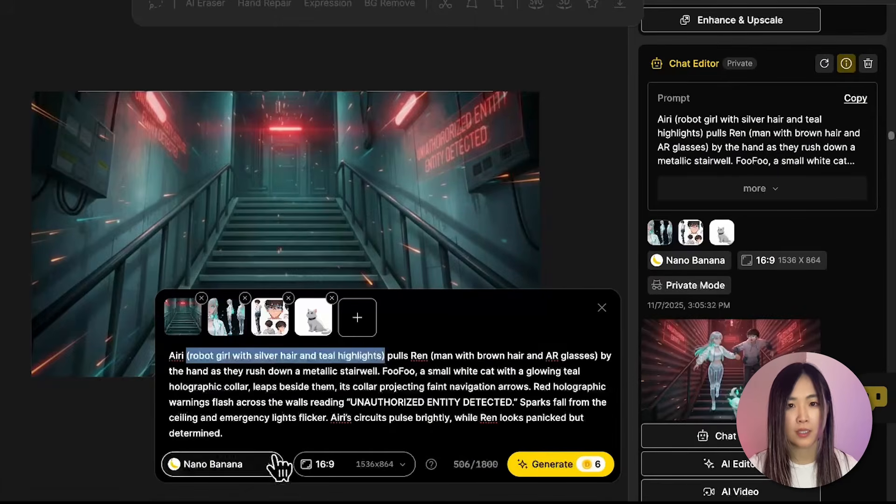
left_click_drag(416, 355, 409, 411)
left_click(409, 411)
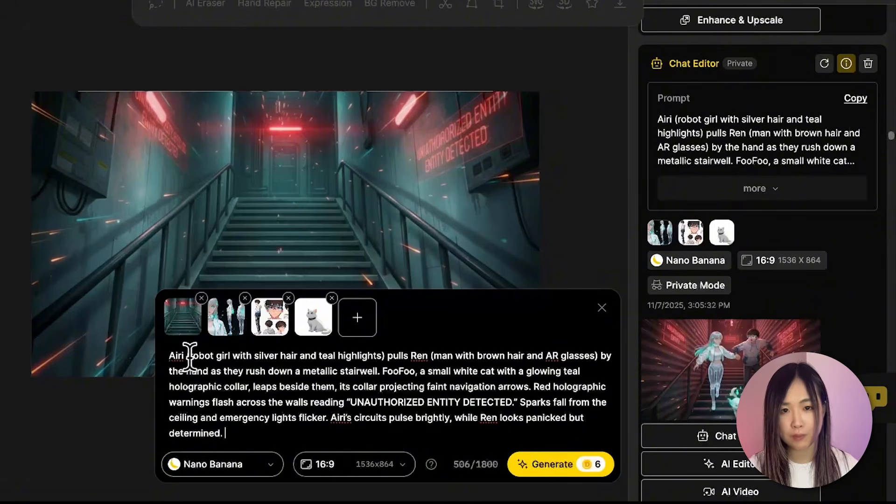
left_click_drag(189, 355, 169, 355)
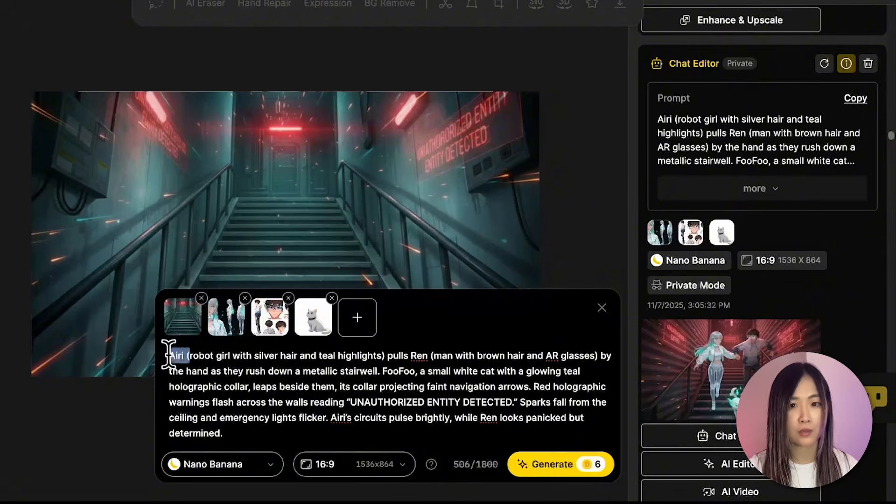
left_click(169, 354)
left_click_drag(189, 355, 166, 356)
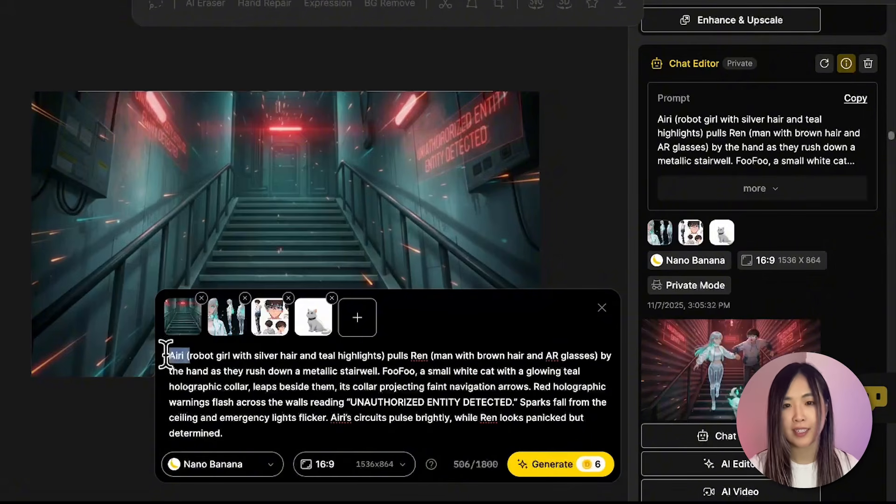
left_click(383, 368)
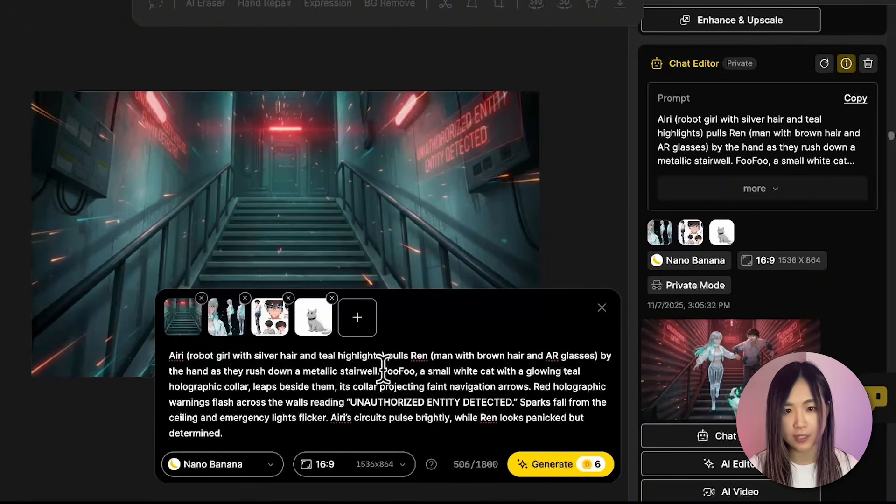
left_click_drag(383, 370, 426, 370)
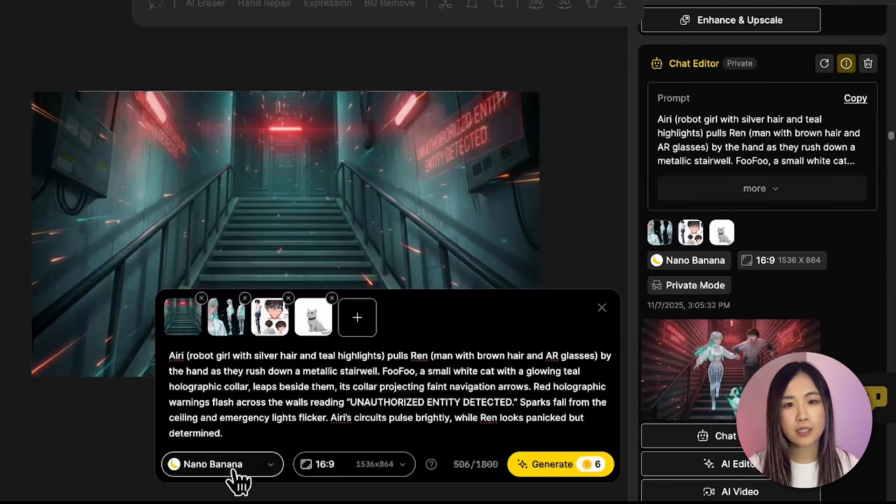
Open the preview of the generated stairwell chase image.
left_click(230, 471)
left_click(288, 340)
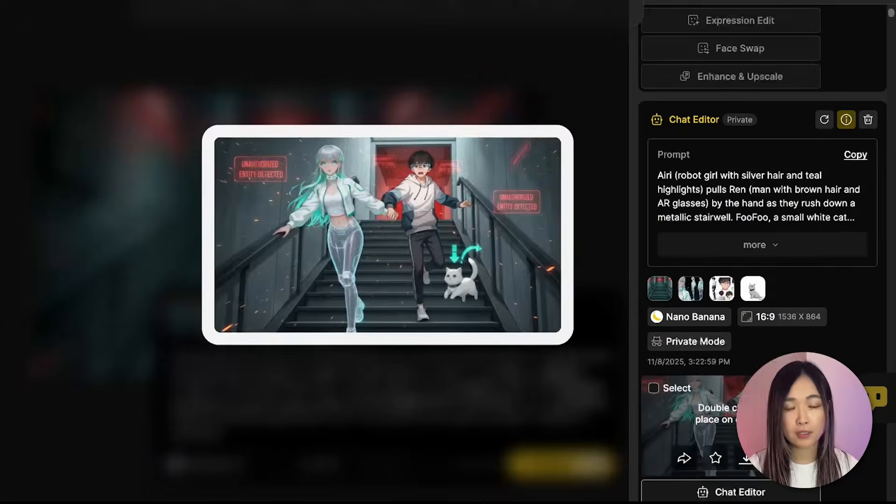
scroll(762, 233, "down", 2)
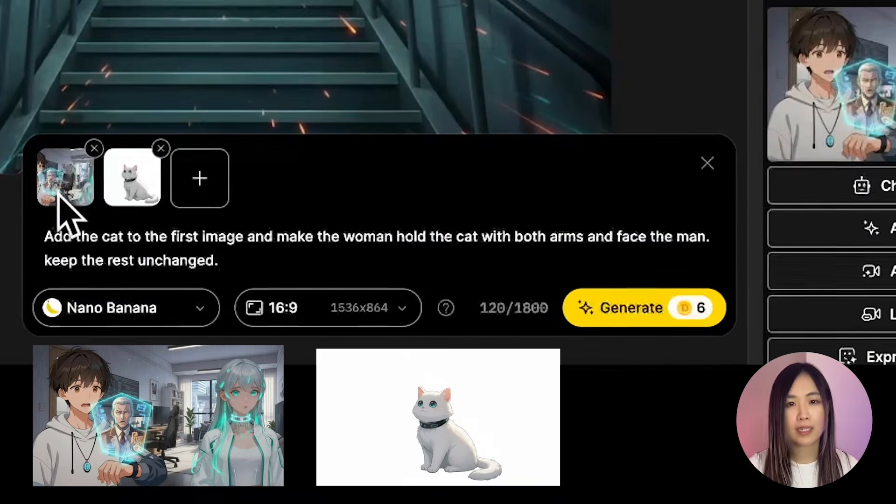
Review earlier Chat Editor prompts for adding the cat and for the robot-girl fight shots.
left_click_drag(99, 236, 219, 261)
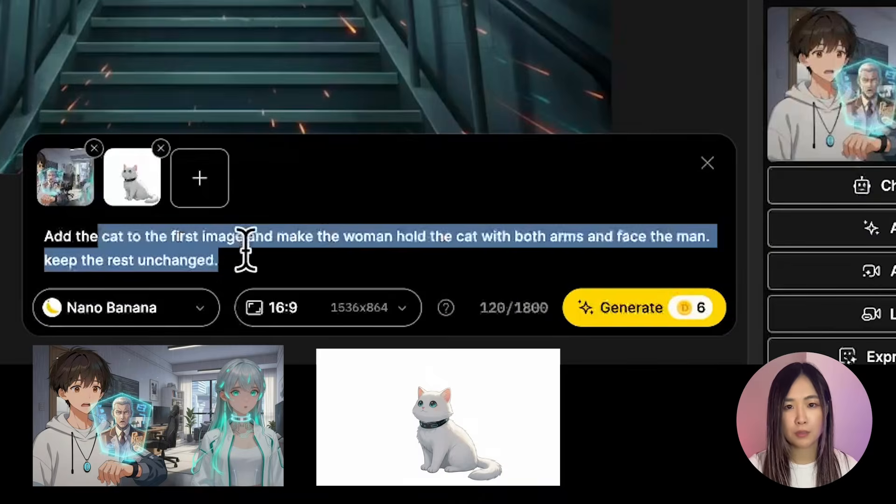
left_click(322, 268)
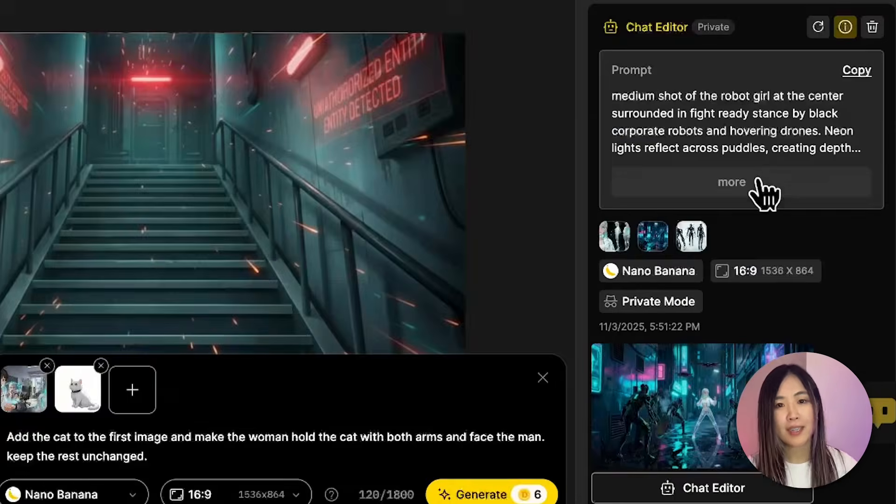
left_click(764, 194)
mouse_move(775, 420)
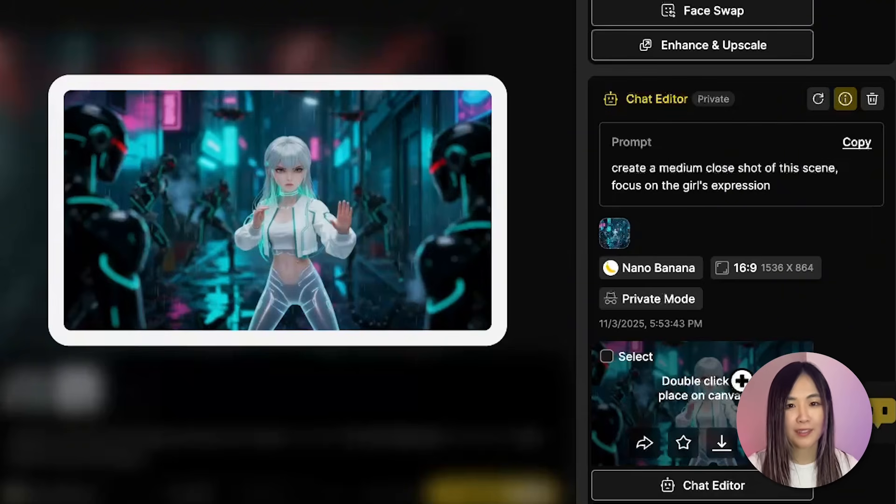
scroll(734, 383, "up", 2)
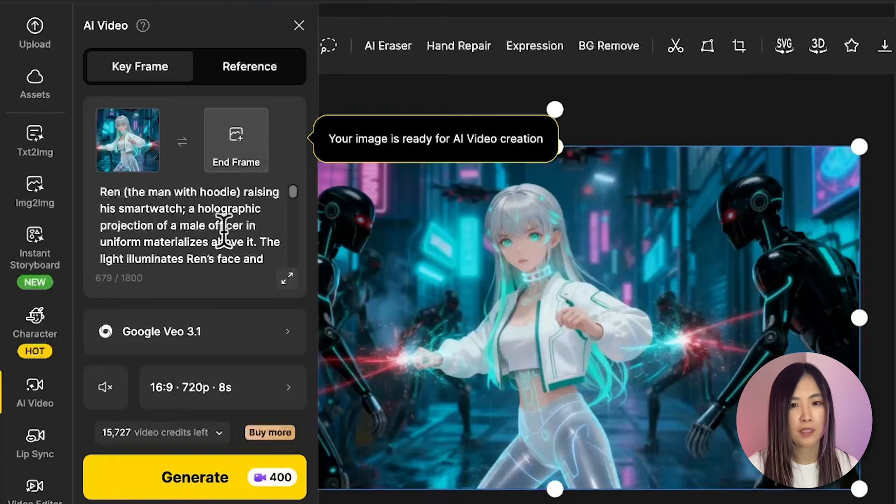
Switch the AI Video model to Google Veo 3.1 Fast.
left_click(210, 345)
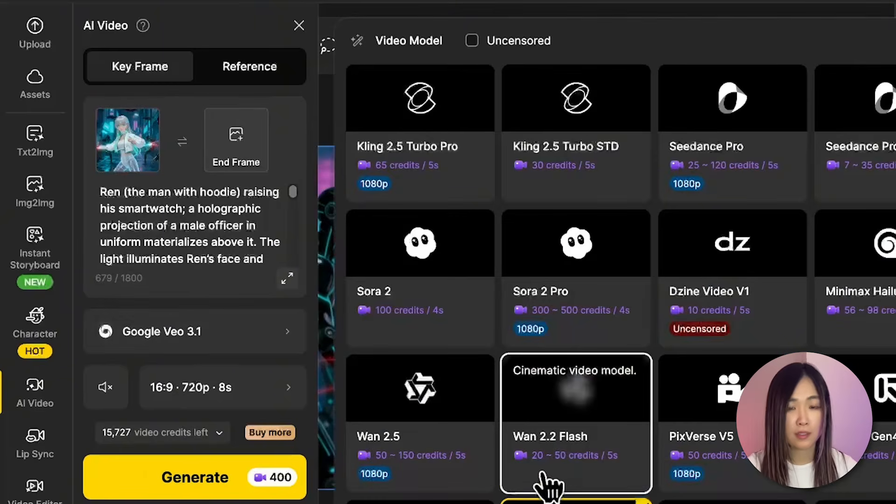
scroll(548, 485, "down", 2)
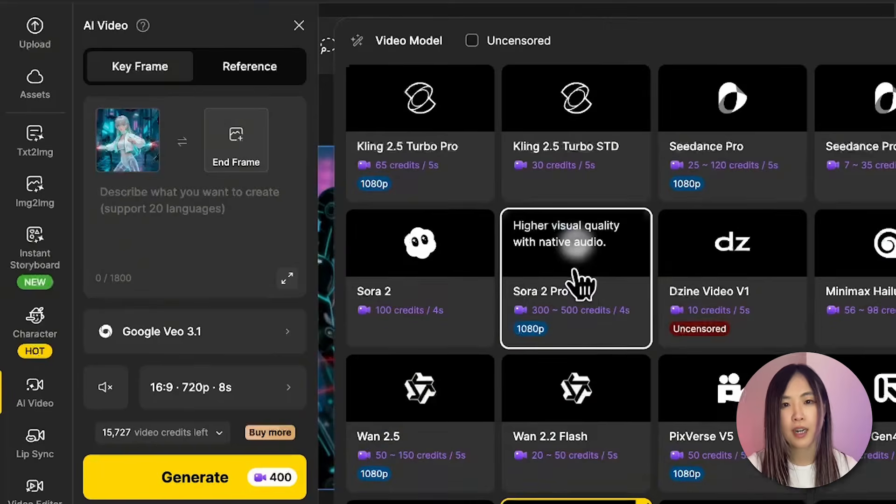
scroll(580, 280, "down", 2)
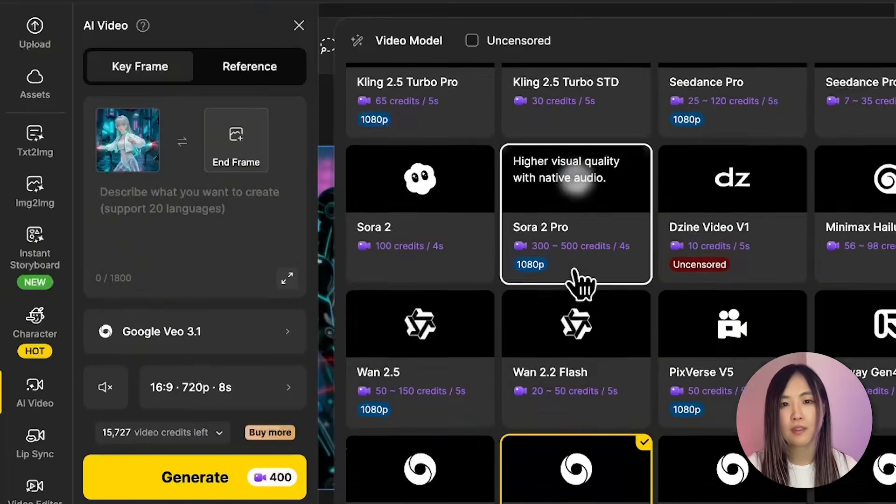
scroll(580, 280, "down", 1)
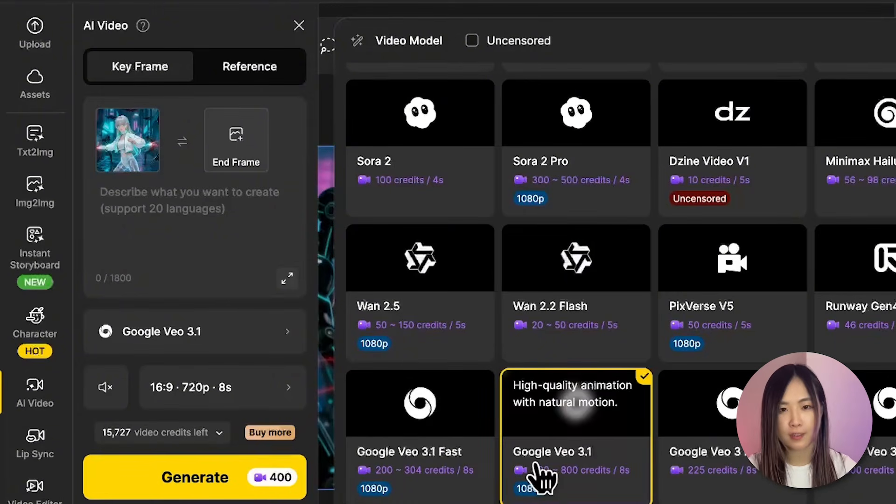
left_click(480, 464)
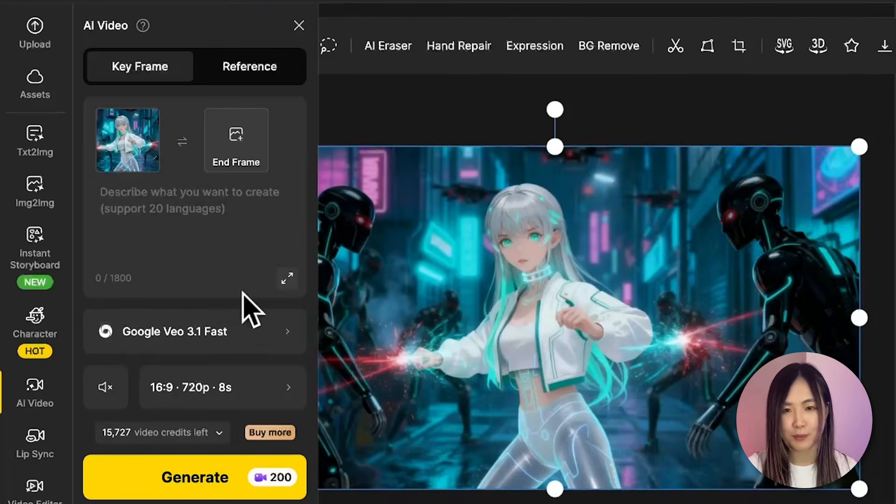
left_click(242, 146)
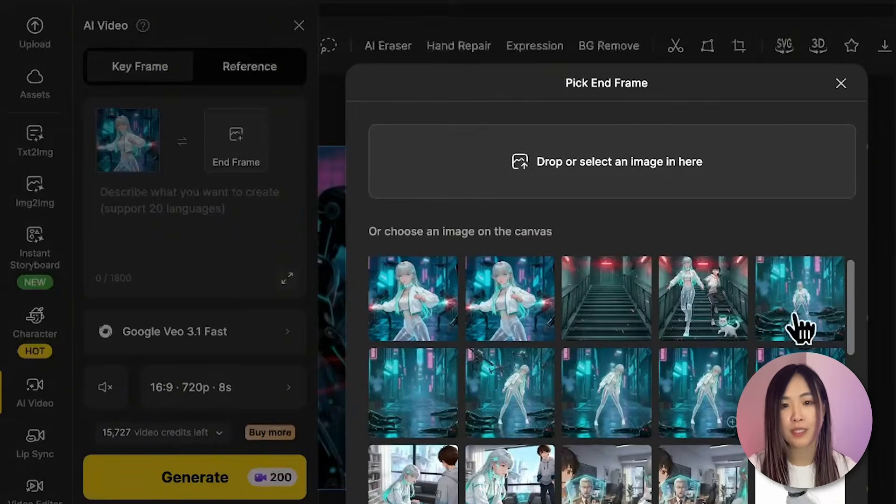
left_click(799, 322)
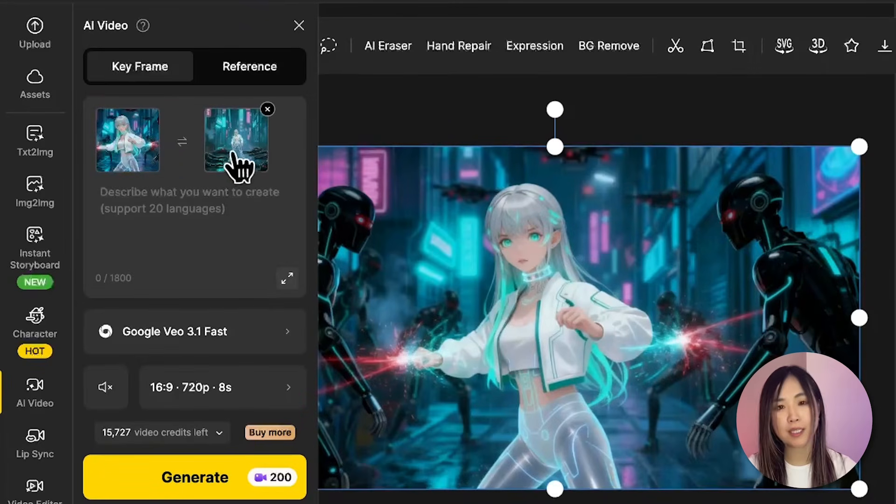
left_click(267, 109)
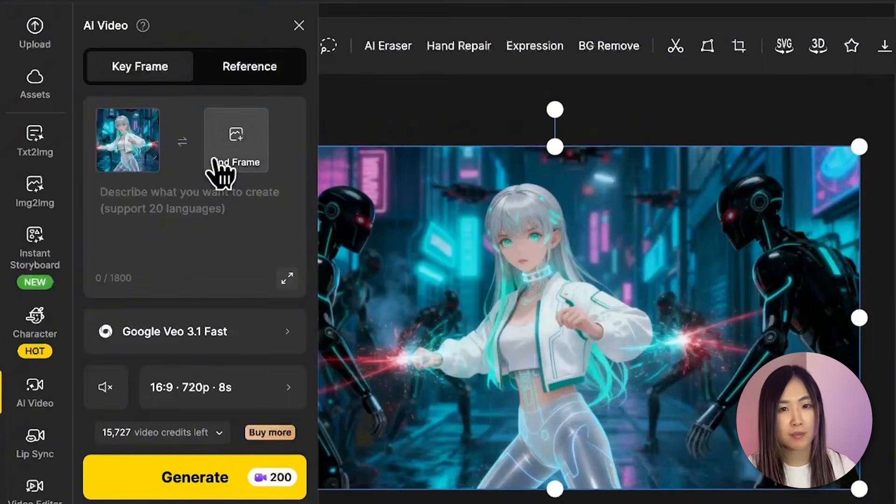
Turn the video sound on and set the video quality to 1080p.
left_click(188, 191)
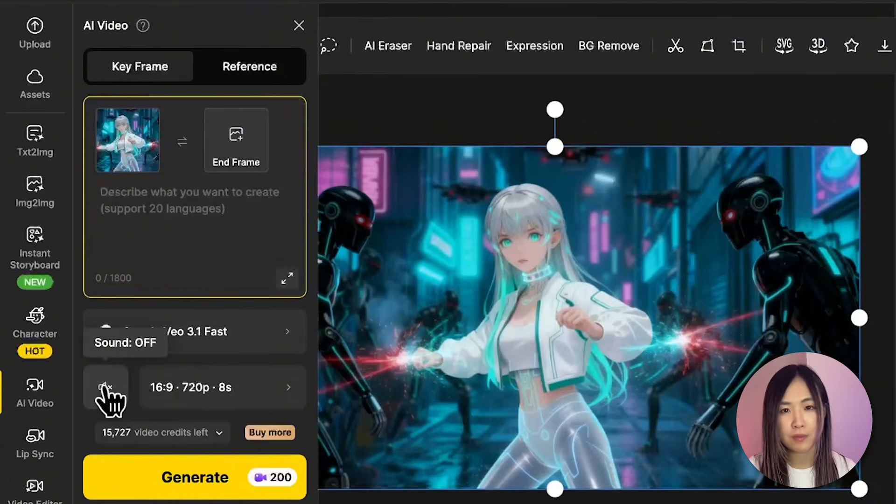
left_click(106, 388)
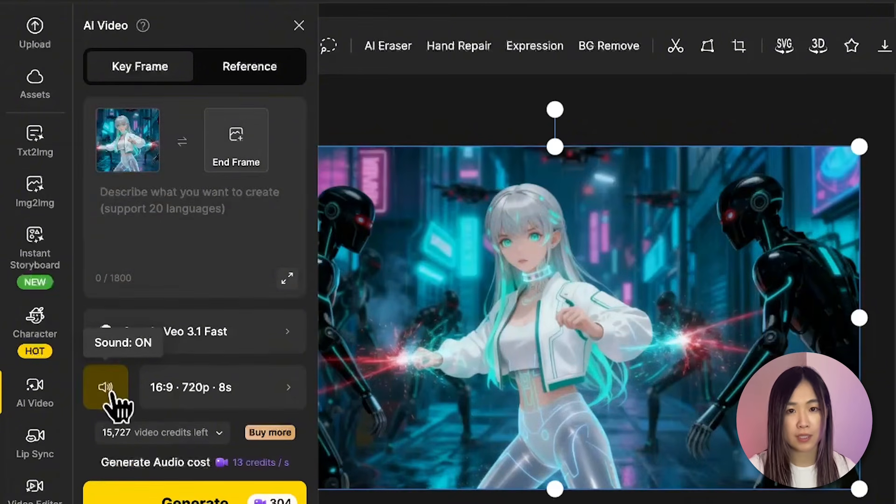
left_click(214, 399)
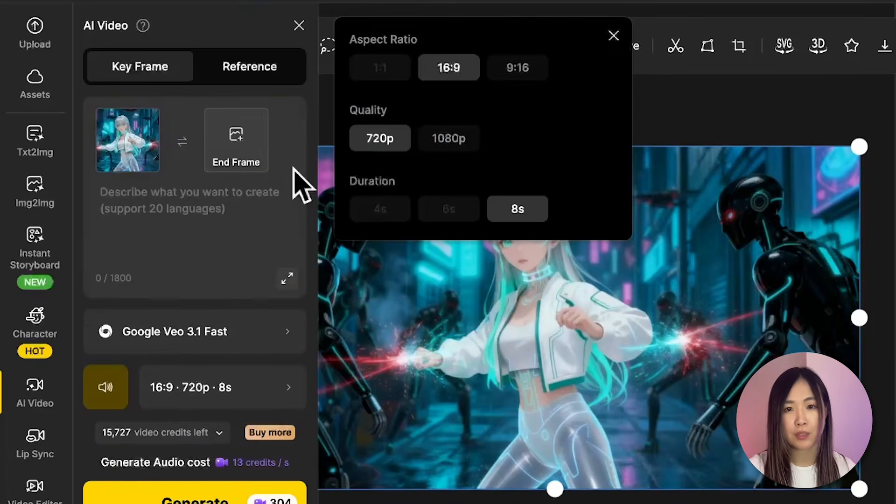
left_click(448, 139)
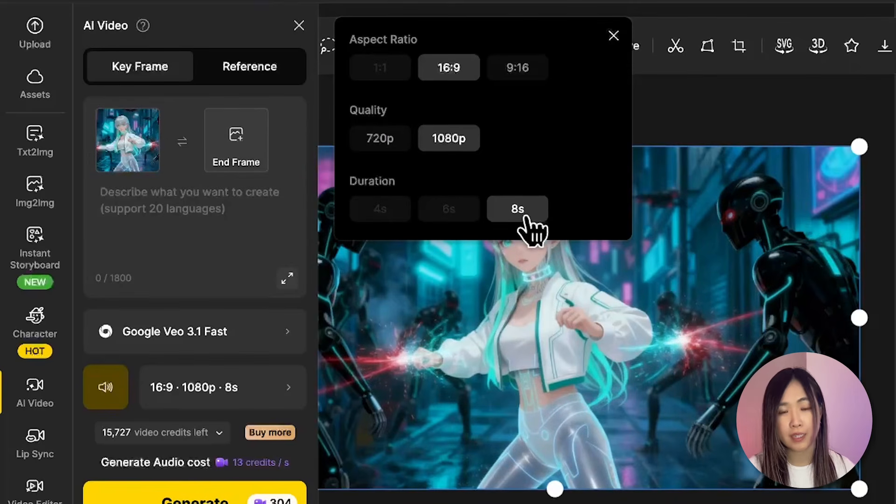
Paste the neon alley battle scene prompt with lighting and SFX into the video prompt.
left_click(260, 224)
key("ctrl+v")
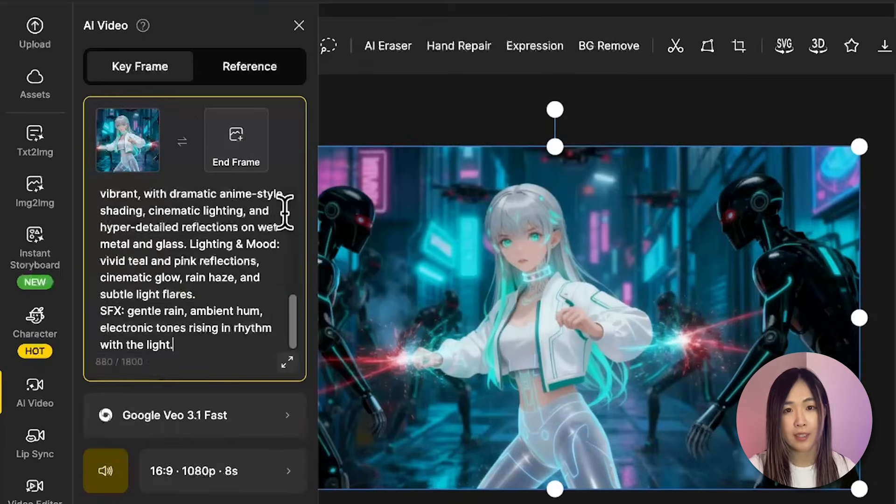
left_click(288, 362)
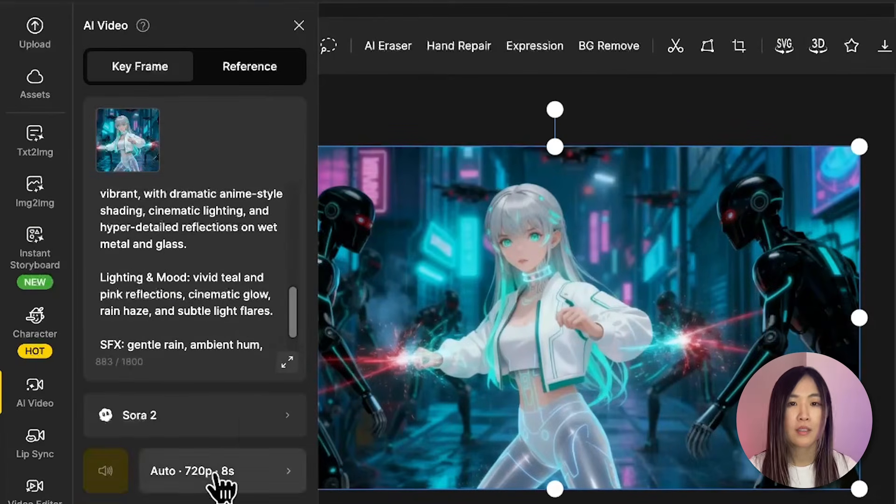
Set the Sora 2 video to a 16:9 aspect ratio and 8s duration.
left_click(214, 472)
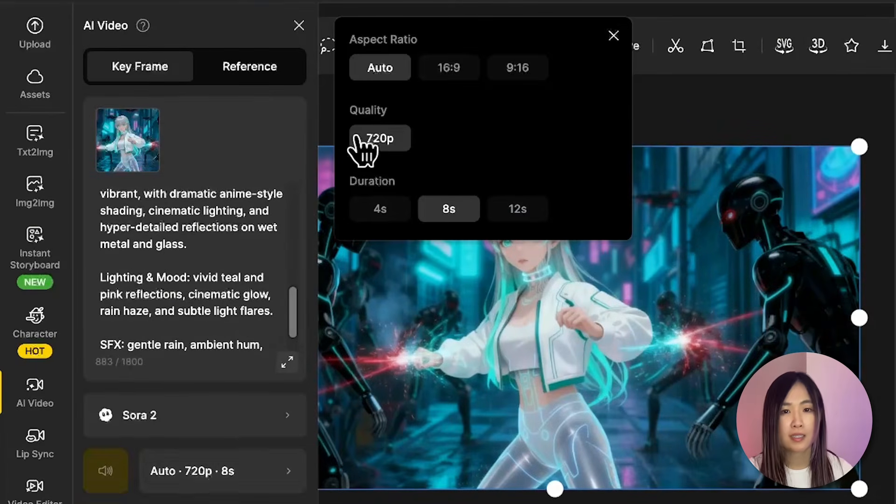
left_click(450, 70)
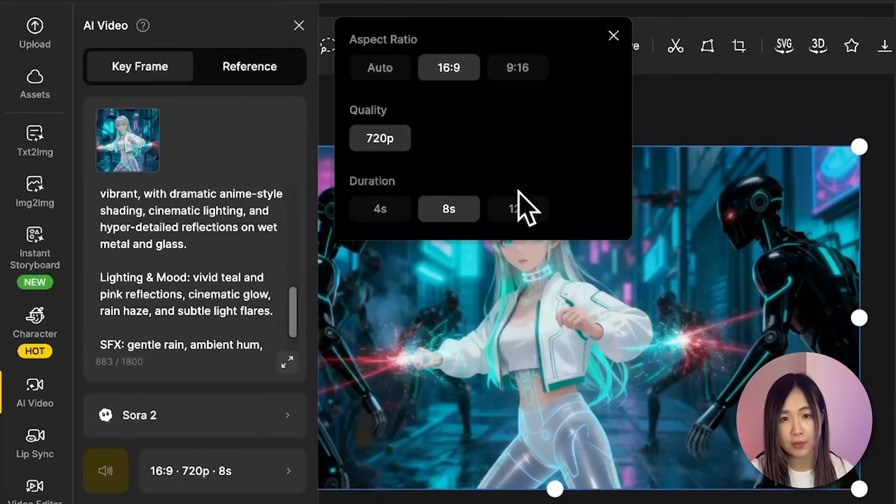
left_click(521, 210)
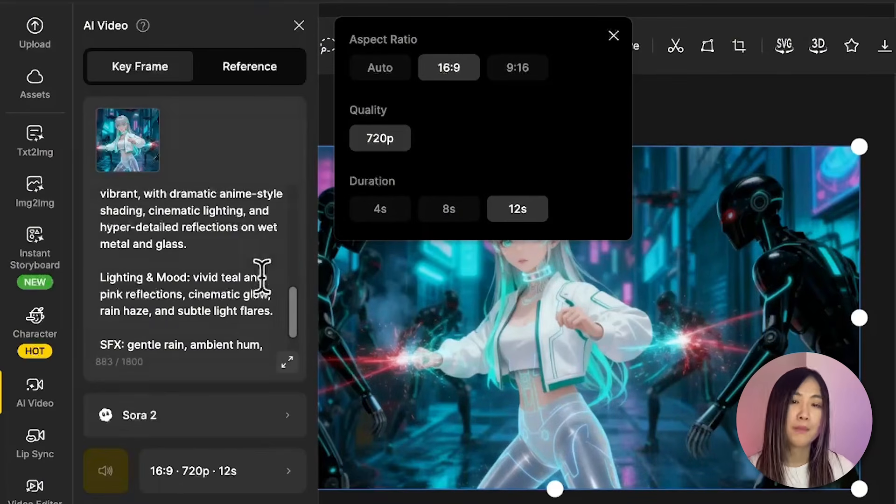
left_click(449, 211)
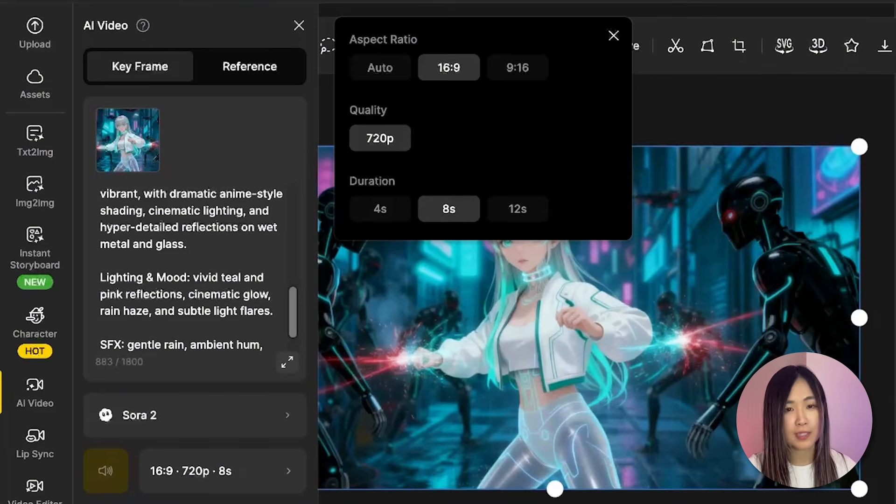
key("Escape")
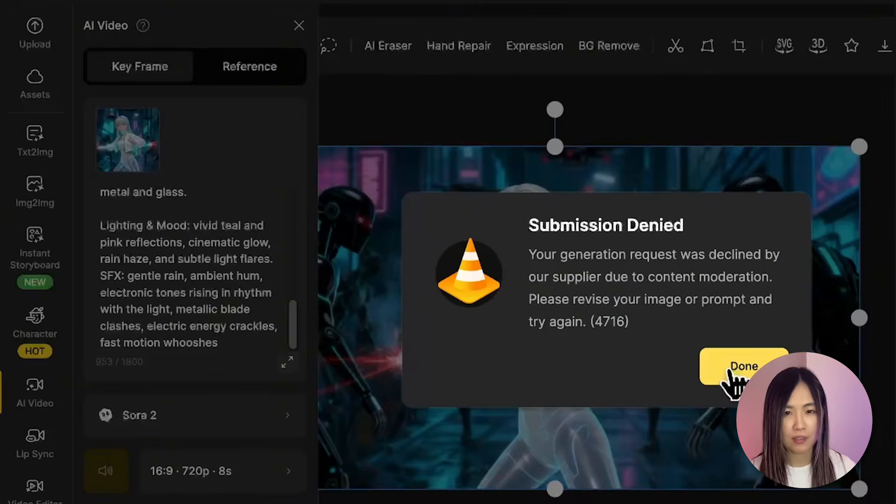
Remove the metallic blade clashes, energy crackles and motion whooshes from the prompt's SFX line.
left_click(741, 369)
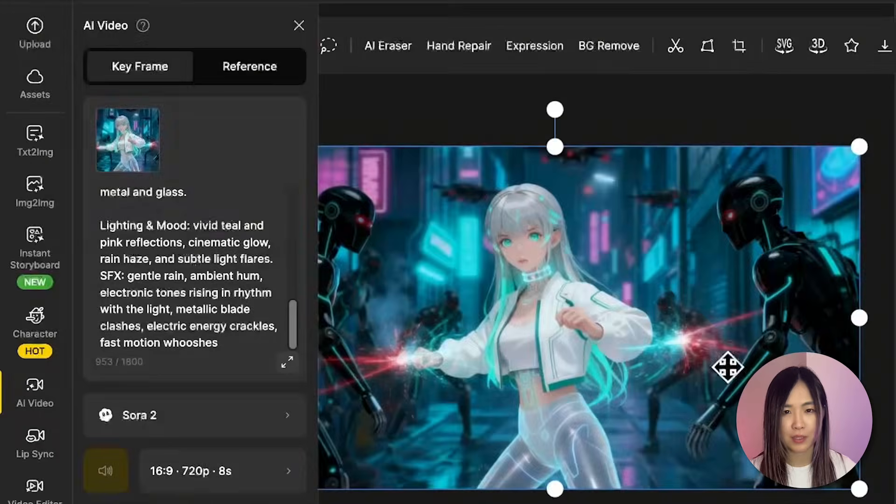
left_click(295, 364)
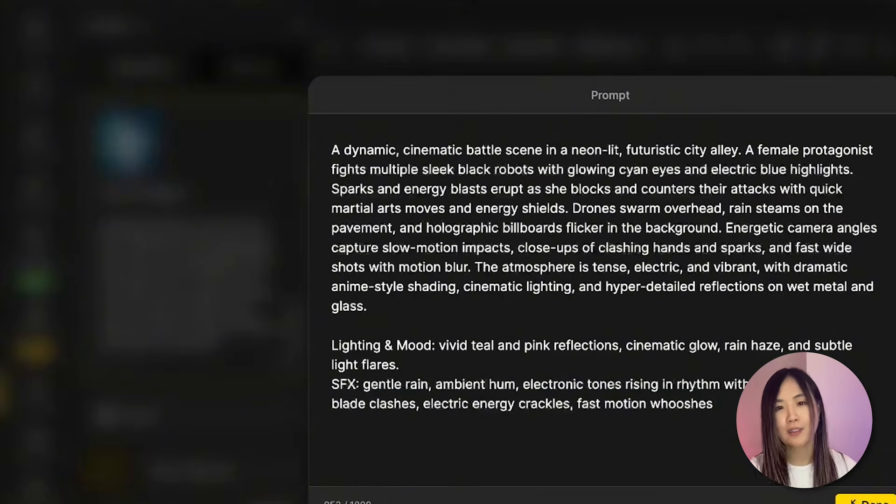
left_click_drag(800, 384, 793, 410)
key("BackSpace")
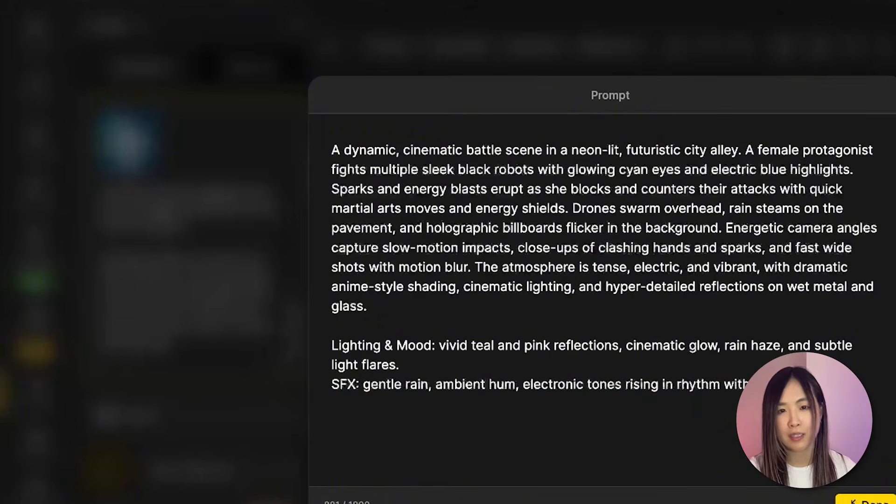
left_click(866, 501)
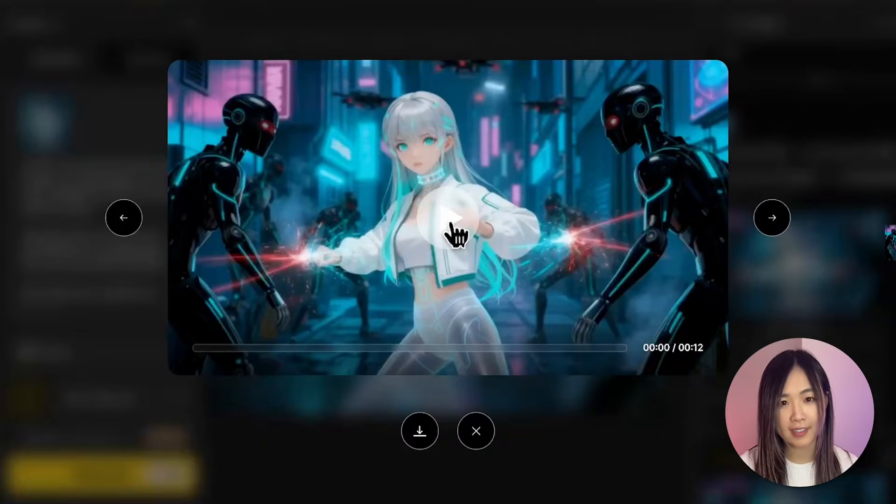
Play and compare the generated Sora 2 and Veo 3.1 battle scene videos.
left_click(454, 224)
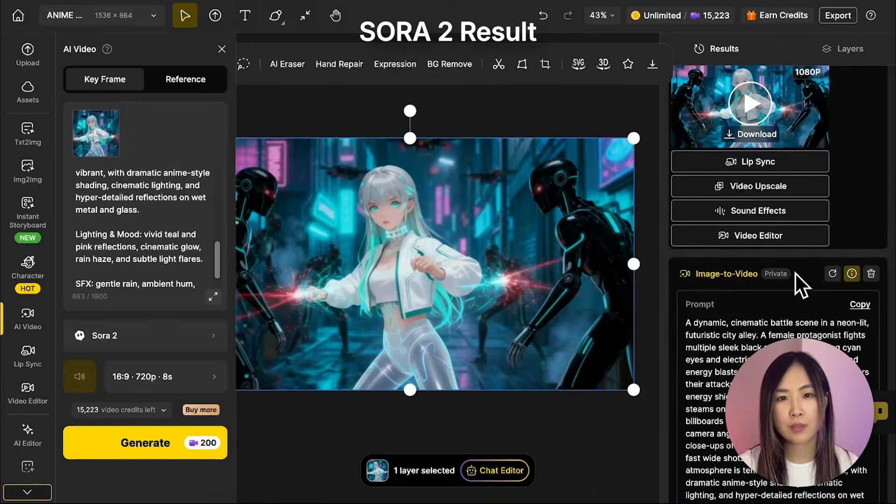
scroll(794, 273, "down", 2)
scroll(774, 280, "up", 1)
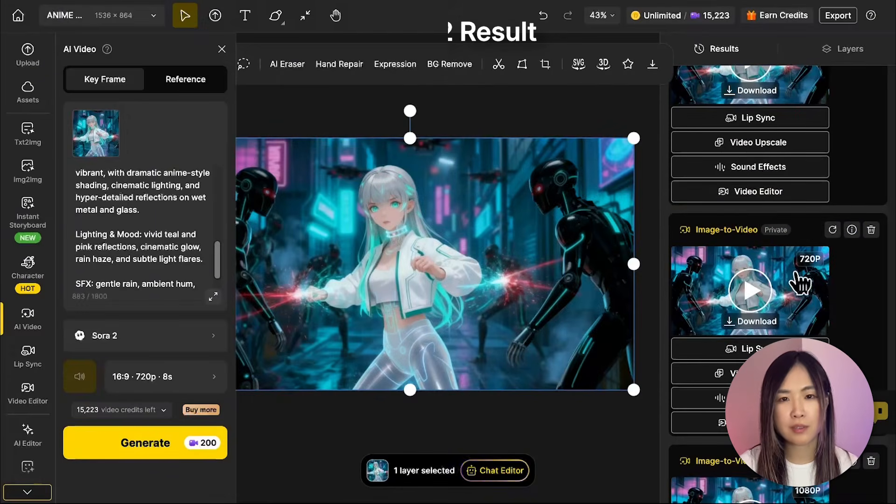
left_click(771, 294)
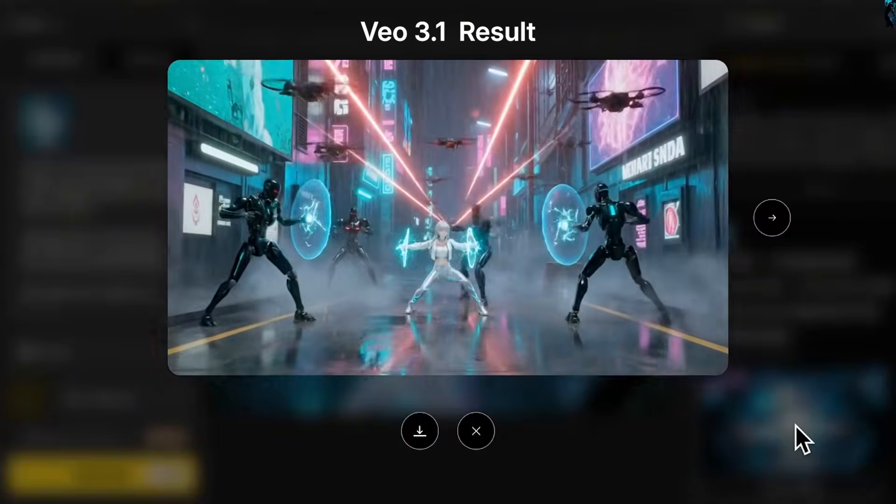
left_click(448, 221)
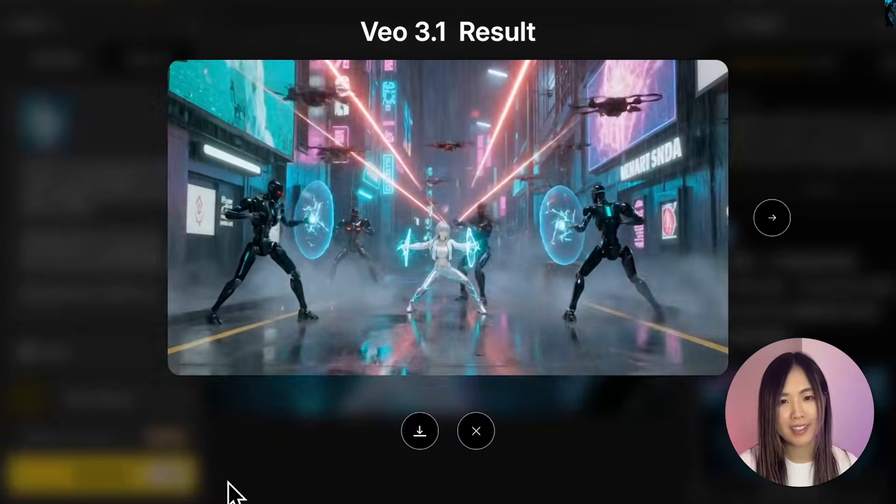
left_click(772, 218)
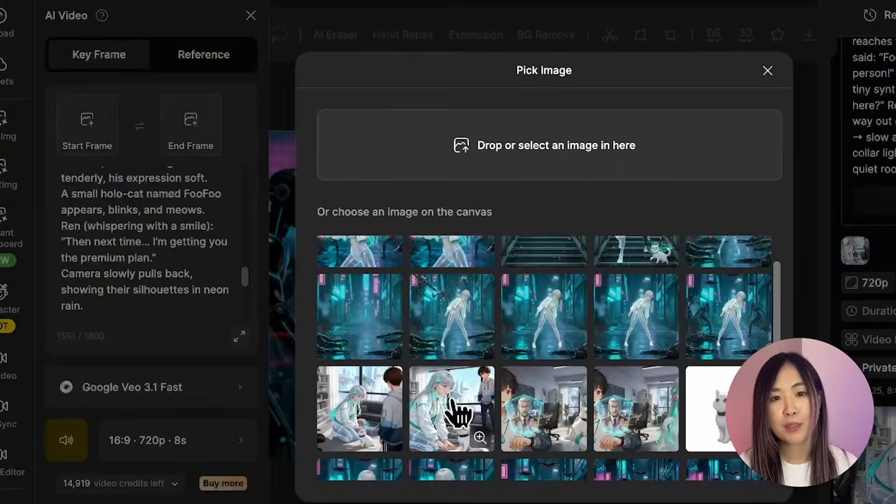
Review the cat reunion prompt, highlighting Airi's description and the dialogue lines for each character.
left_click(455, 410)
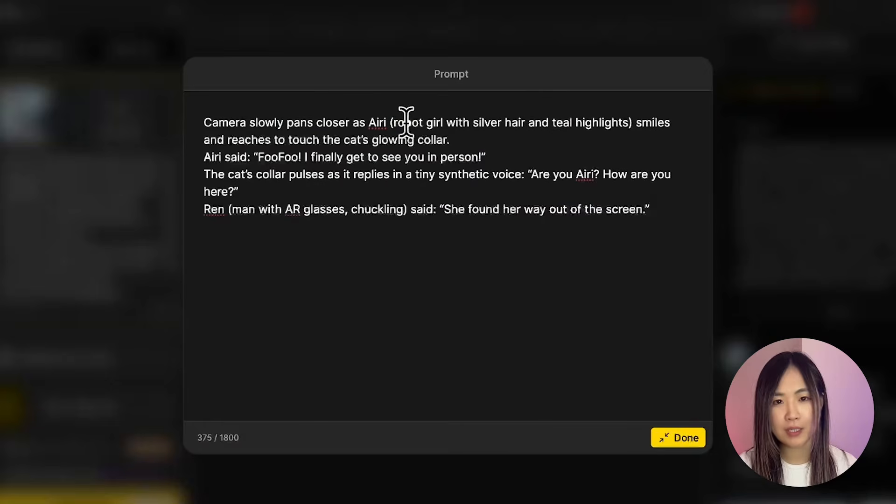
left_click_drag(393, 122, 466, 133)
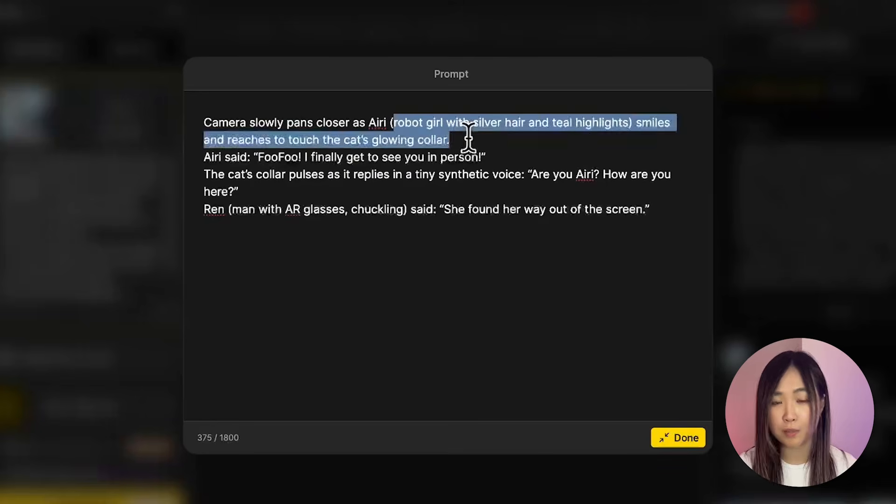
left_click(468, 137)
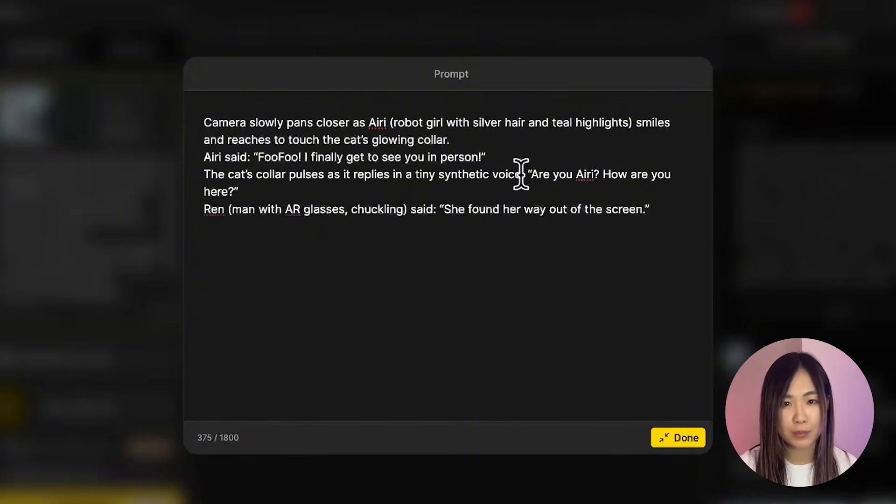
left_click_drag(533, 177, 540, 190)
left_click(539, 191)
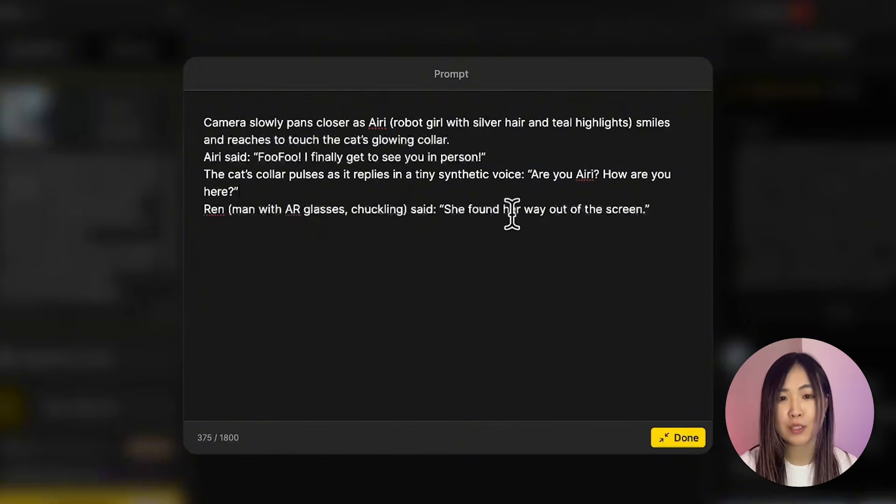
left_click(518, 248)
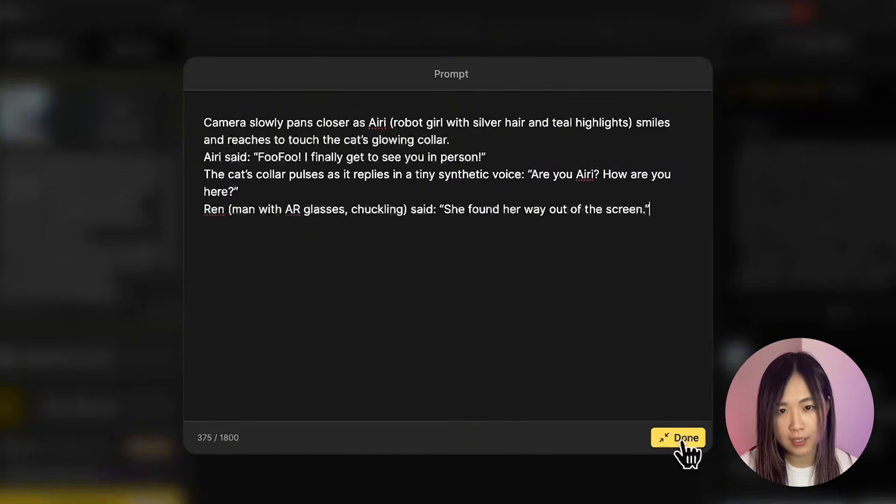
left_click(682, 441)
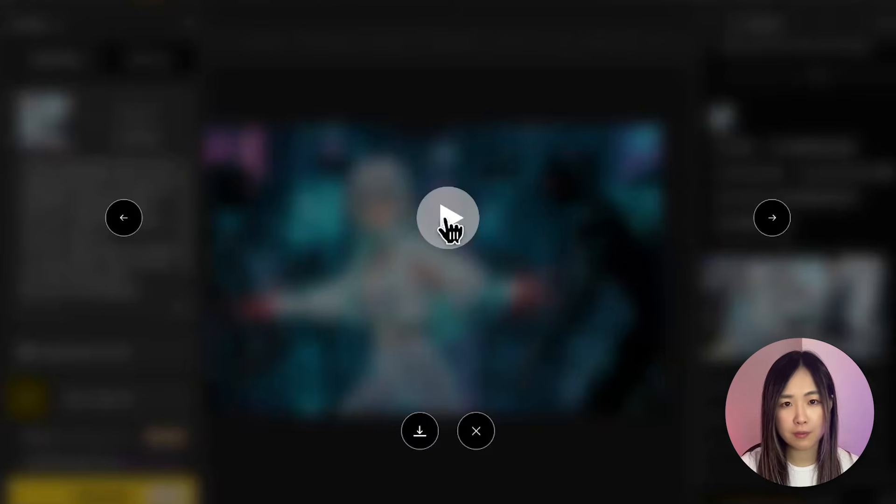
Play and compare the Sora 2 and Veo 3.1 videos of the cat reunion scene.
left_click(445, 216)
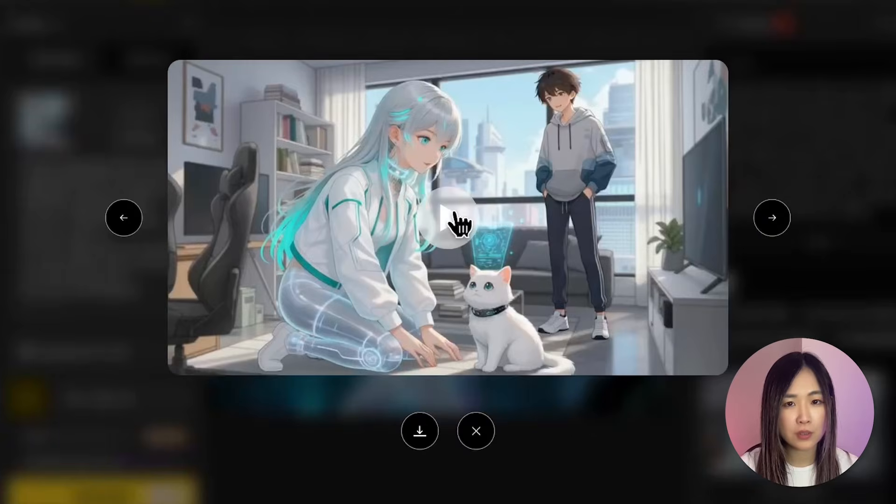
left_click(453, 214)
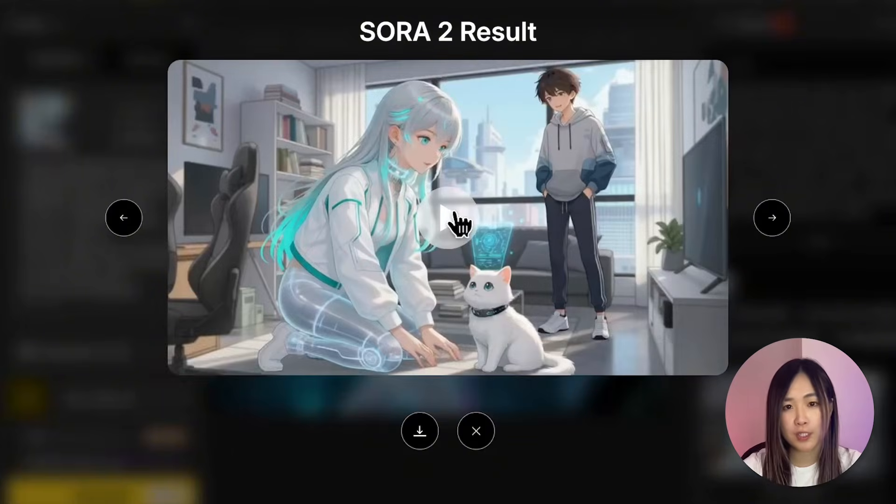
left_click(455, 218)
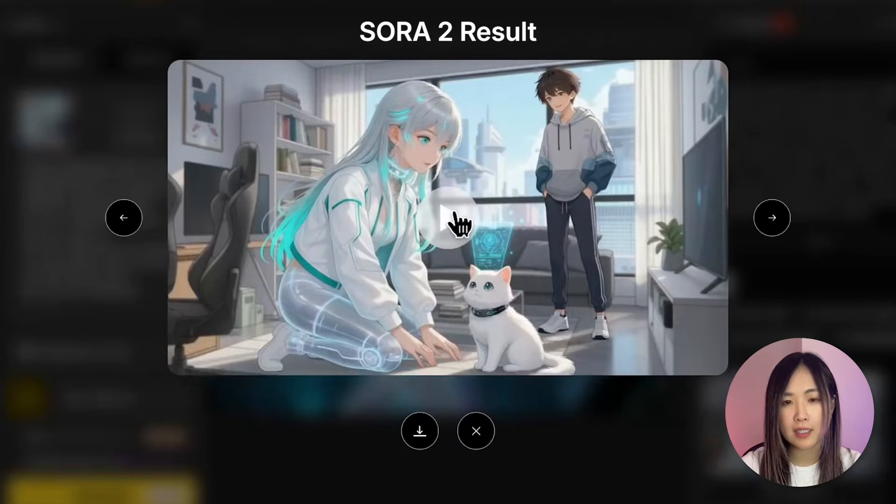
left_click(455, 222)
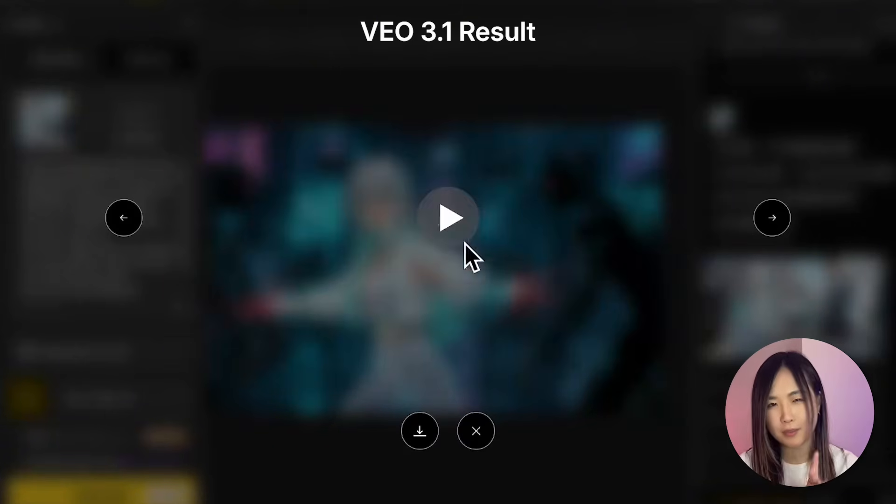
left_click(448, 219)
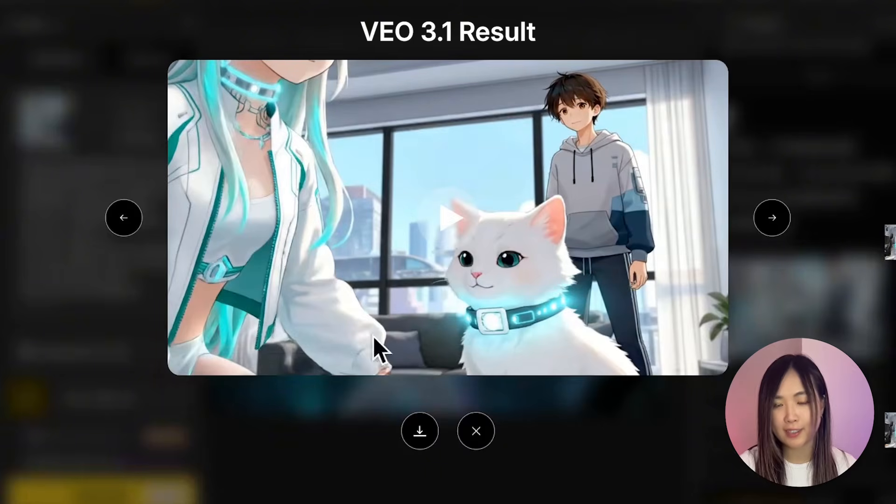
mouse_move(448, 233)
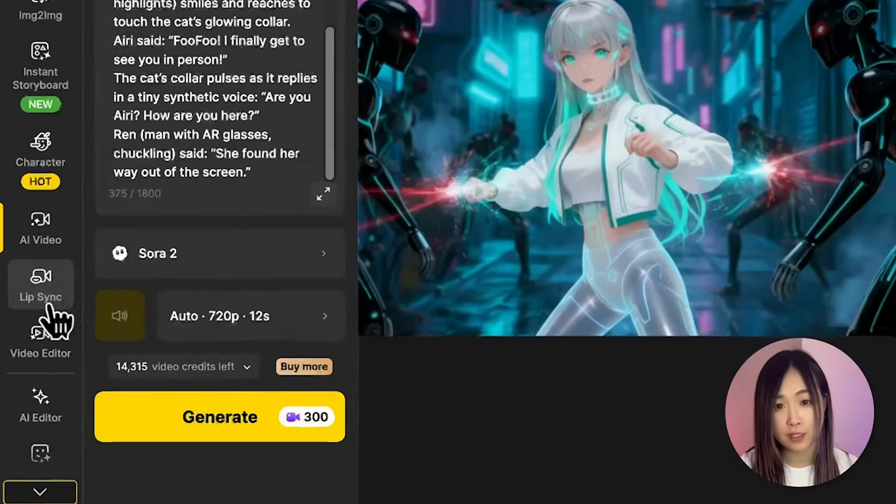
Open Lip Sync and pick the living-room image of Airi kneeling by the cat as the face image.
mouse_move(33, 372)
left_click(41, 285)
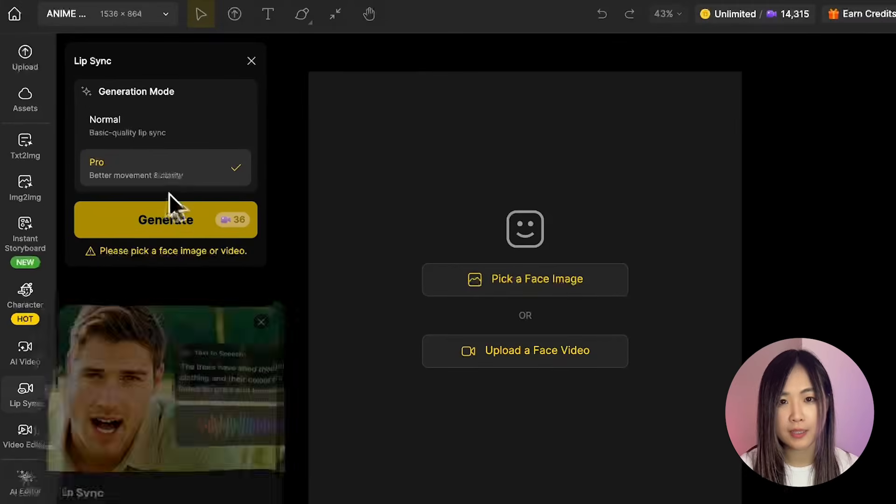
left_click(550, 281)
scroll(433, 397, "down", 1)
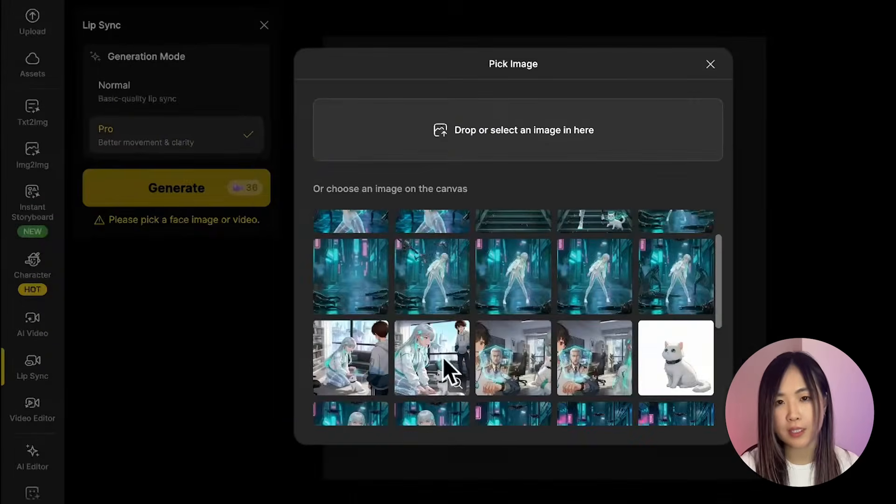
left_click(443, 357)
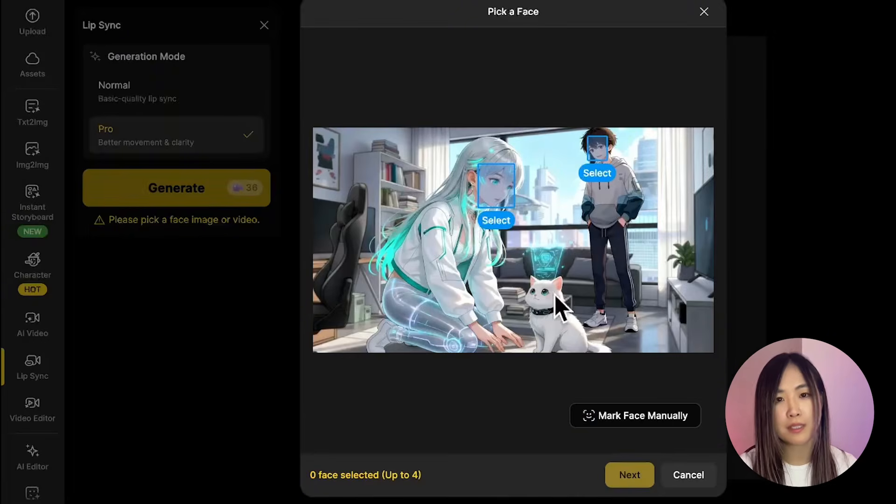
Mark the faces of Airi, the boy and the cat manually as three speakers and continue.
left_click(605, 422)
left_click_drag(483, 158, 523, 211)
left_click_drag(582, 133, 618, 164)
left_click_drag(526, 279, 563, 311)
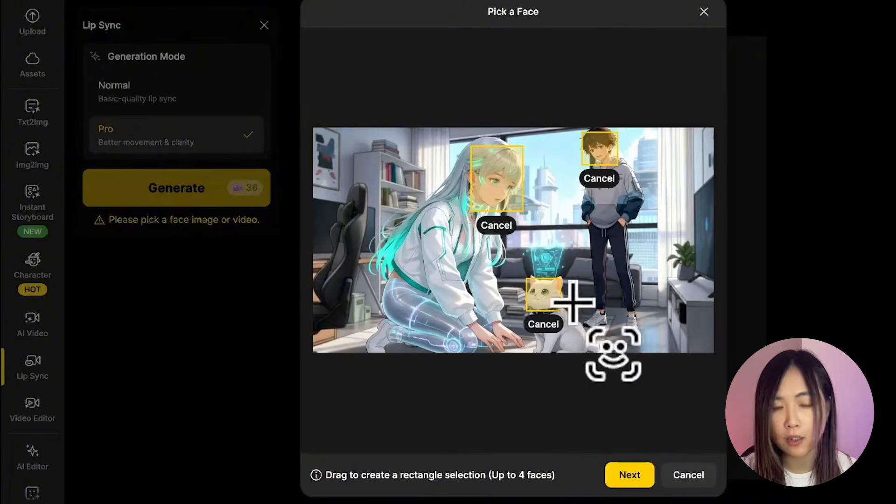
left_click(637, 476)
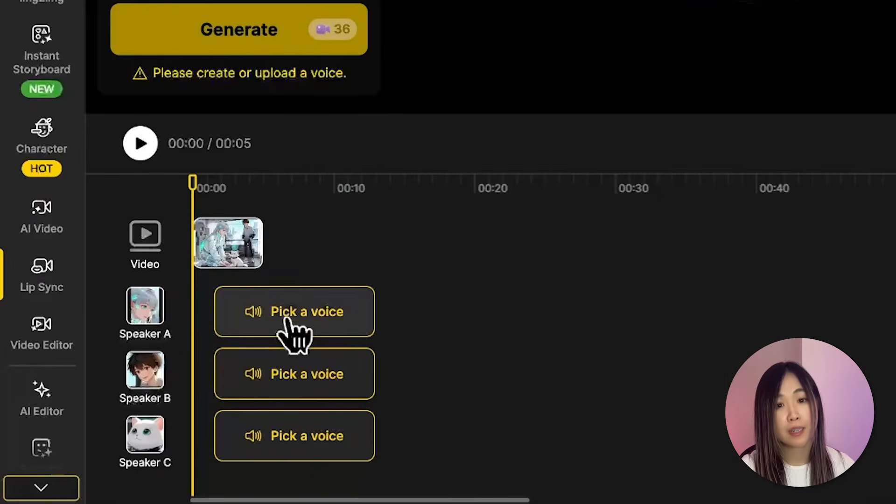
Open a Text to Speech voice for Airi's speaker track with Brittney and paste the line "FooFoo! I finally get to see you in person!".
left_click(308, 311)
left_click(620, 29)
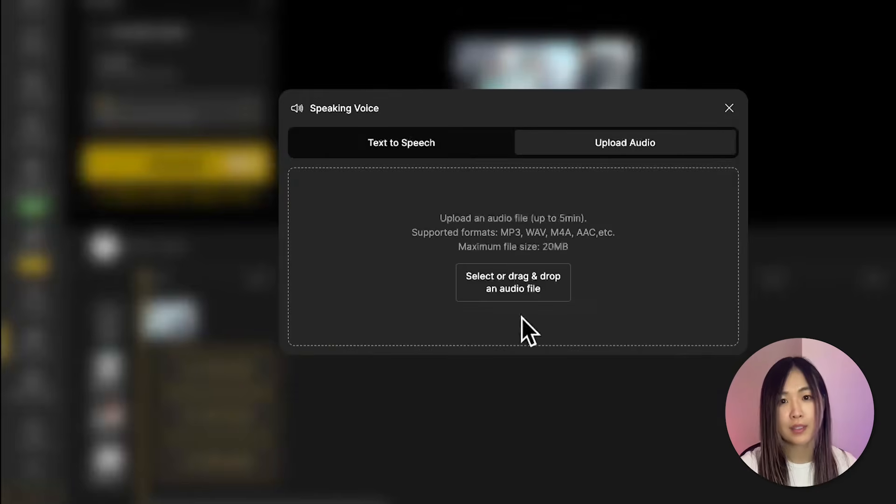
left_click(437, 146)
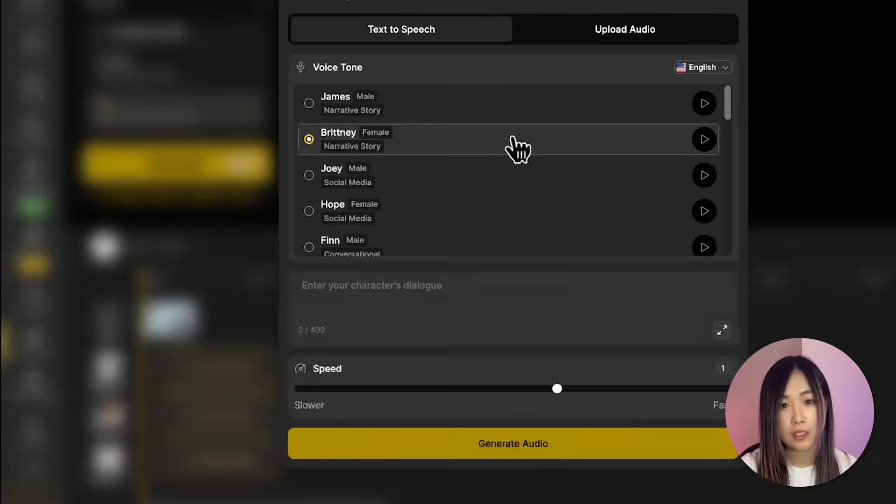
left_click(561, 306)
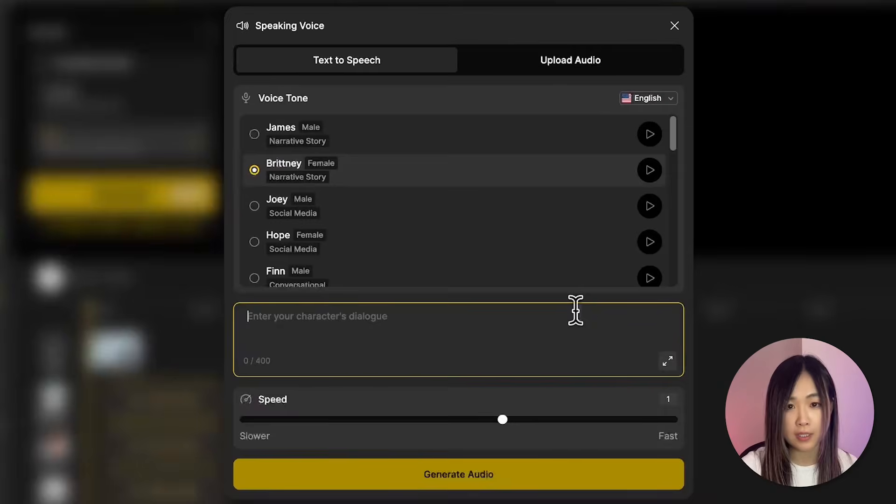
type("FooFoo! I finally get to see you in person!")
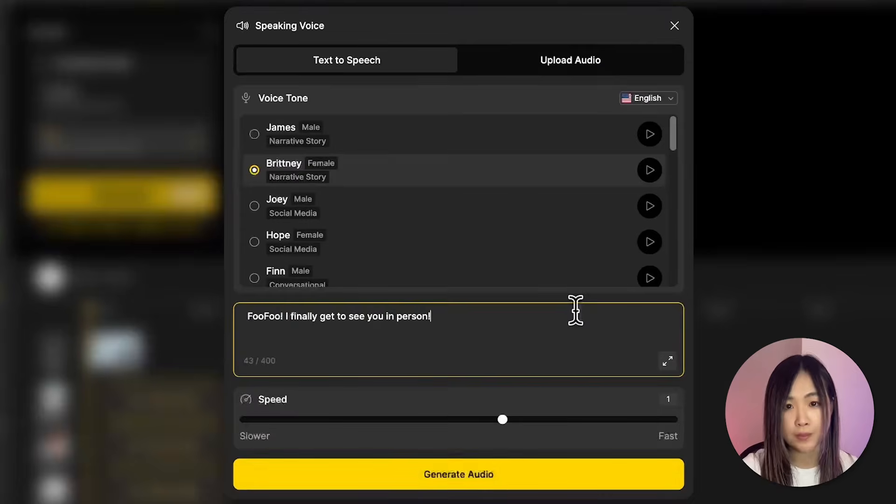
Preview the James, Brittney and Joey voice tones.
left_click(306, 182)
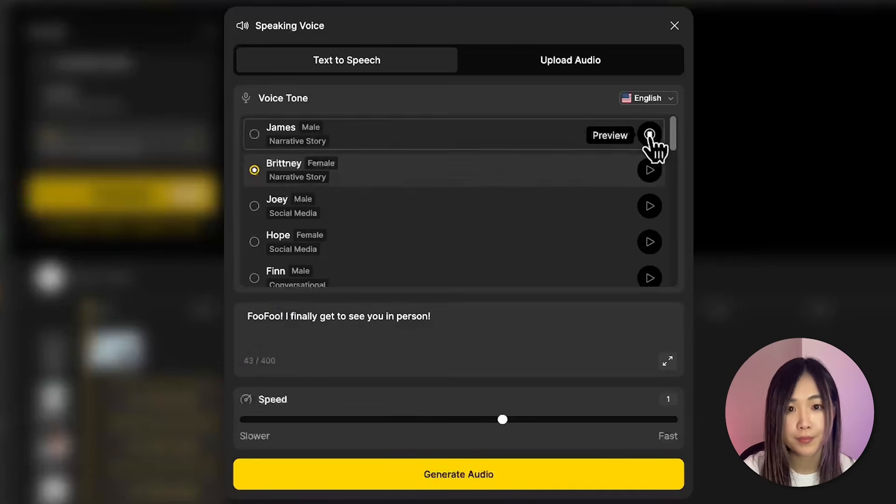
left_click(650, 171)
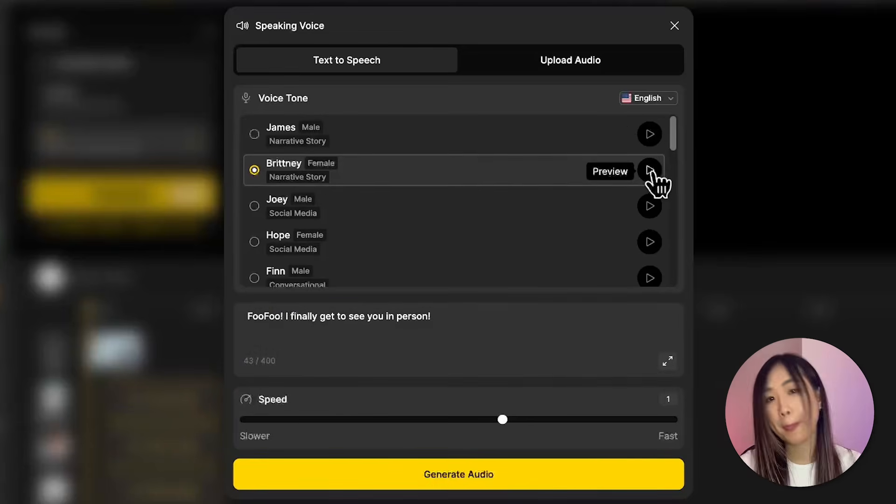
left_click(649, 207)
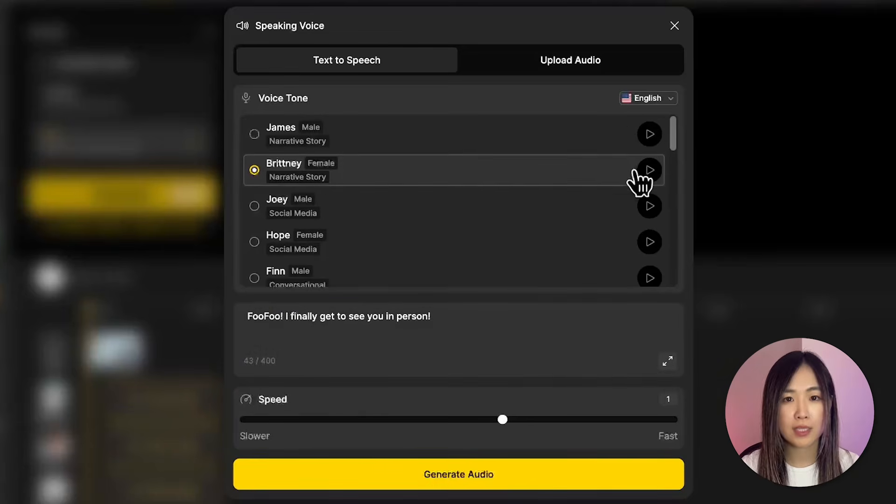
left_click(258, 341)
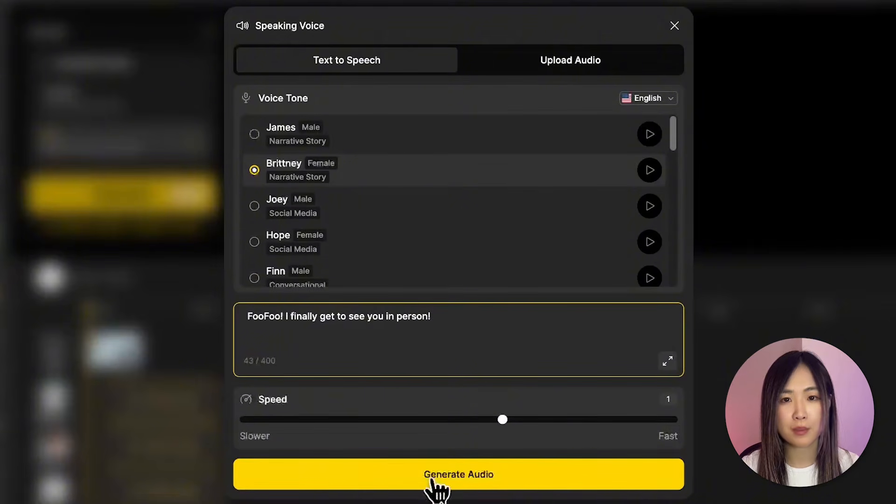
Set the speech speed to about 1.07, generate the audio and apply it to Airi's track.
left_click(581, 419)
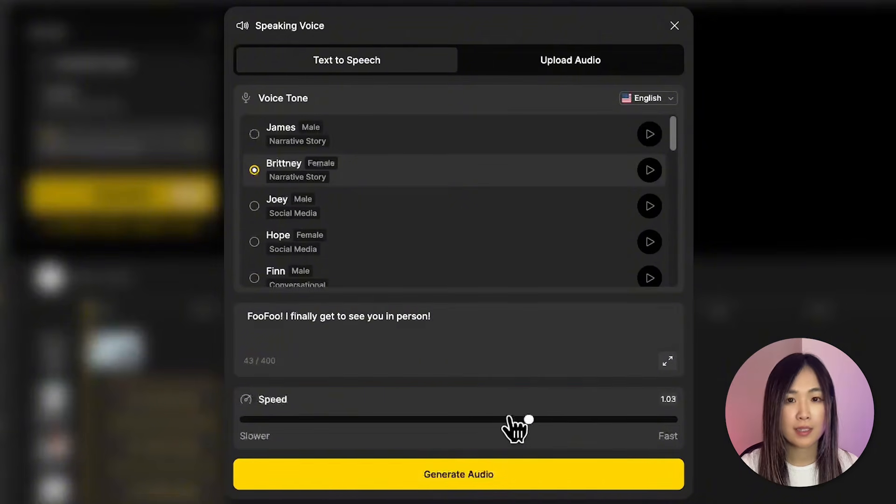
left_click(491, 478)
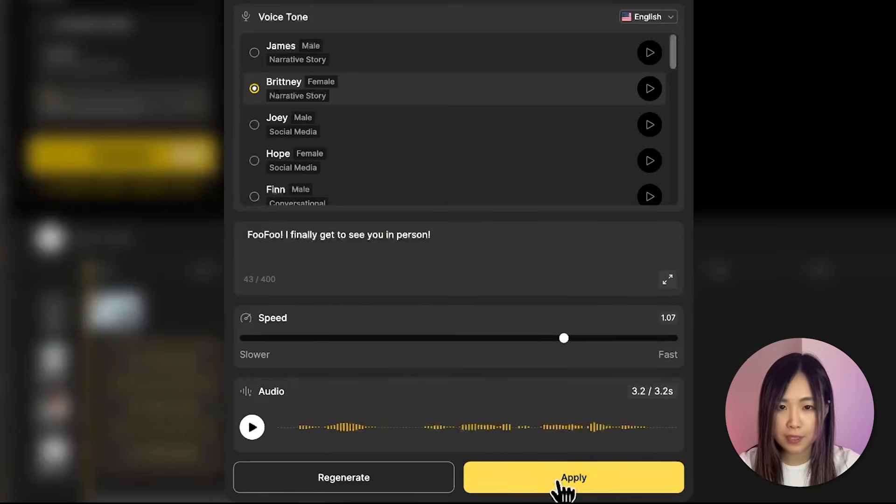
left_click(561, 485)
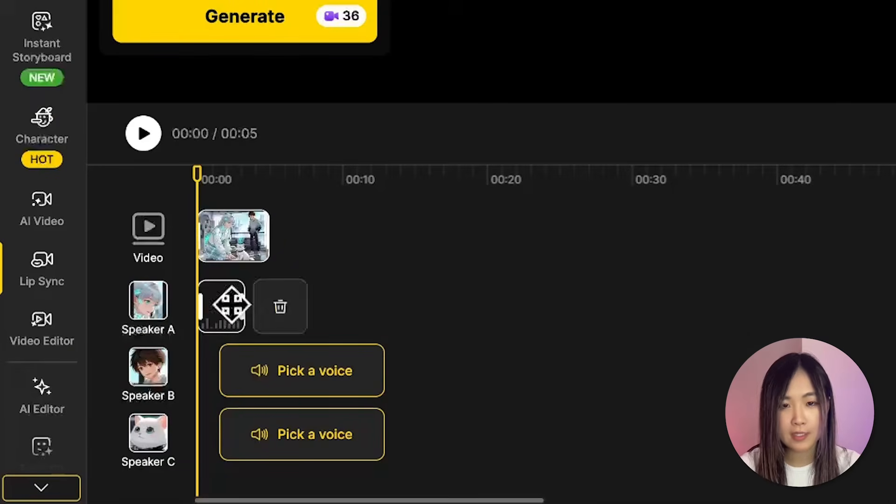
Add voice clips for the boy and the cat, and move the boy's clip to start at about 6 seconds.
left_click(273, 441)
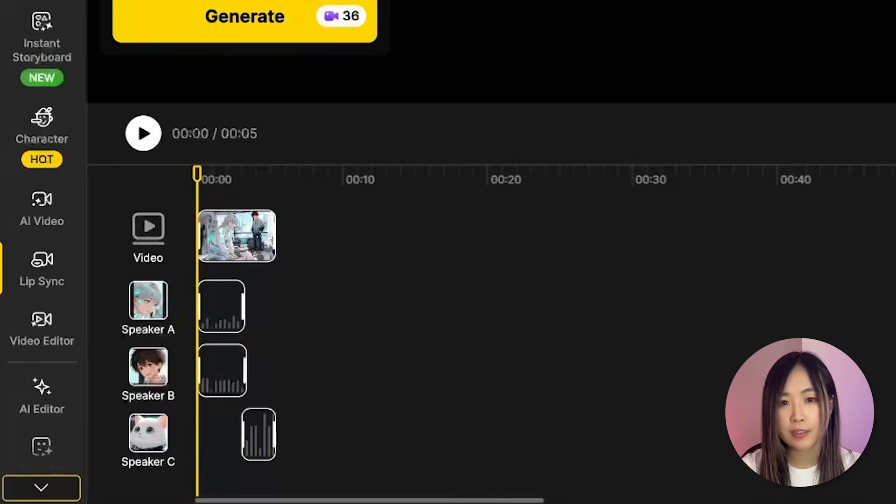
mouse_move(223, 374)
left_click_drag(223, 374, 299, 377)
Add a second cat voice clip after the boy's line and play the timeline preview.
left_click(143, 134)
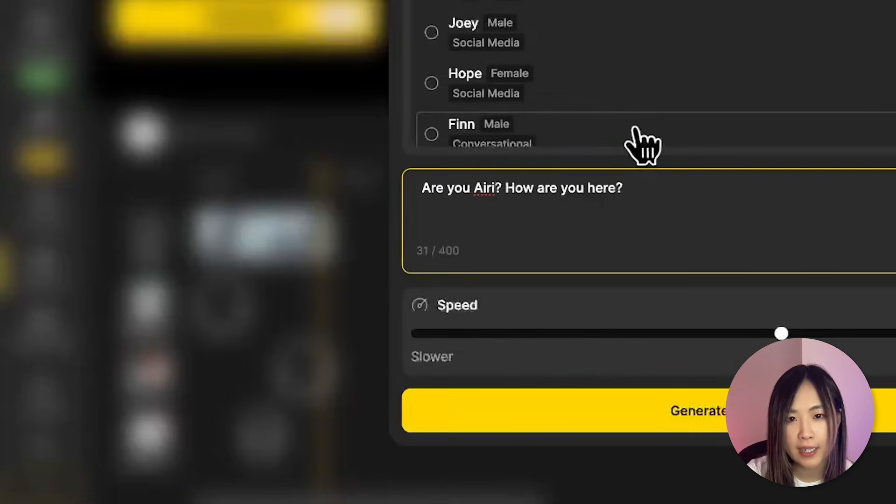
scroll(640, 140, "down", 5)
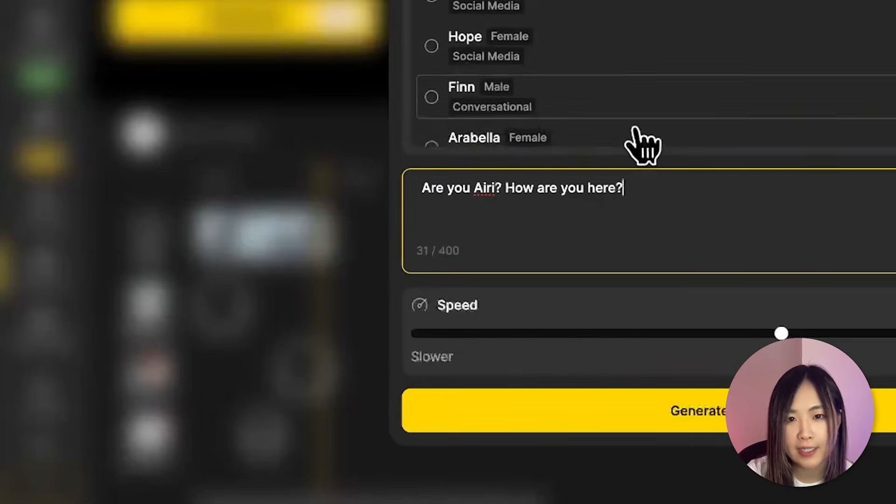
scroll(643, 140, "down", 3)
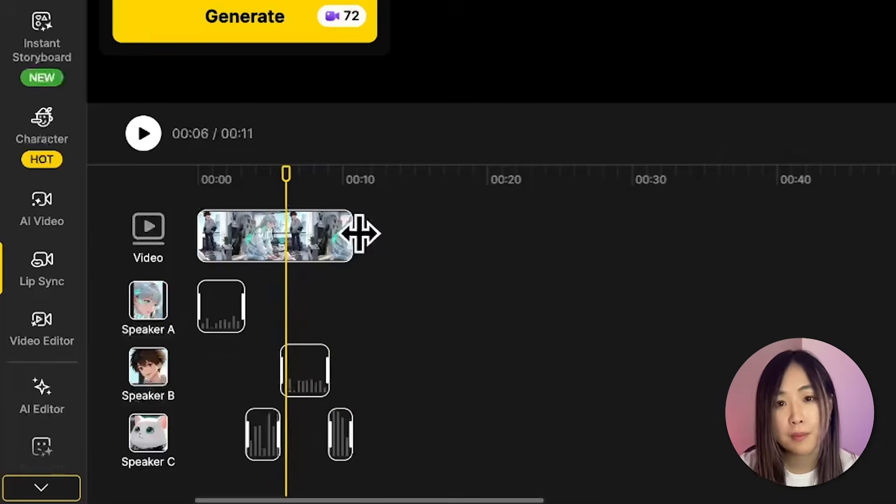
mouse_move(359, 234)
left_mouse_down()
mouse_move(504, 250)
mouse_move(406, 247)
mouse_move(363, 236)
left_mouse_up()
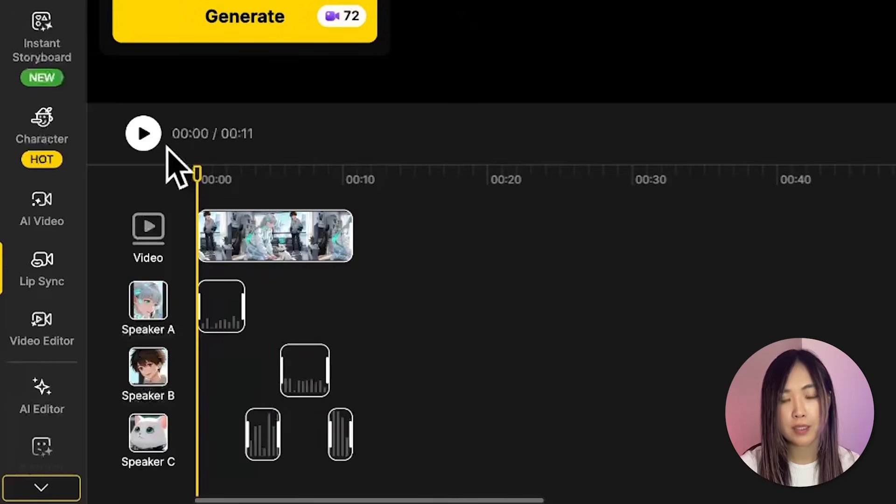
left_click(151, 135)
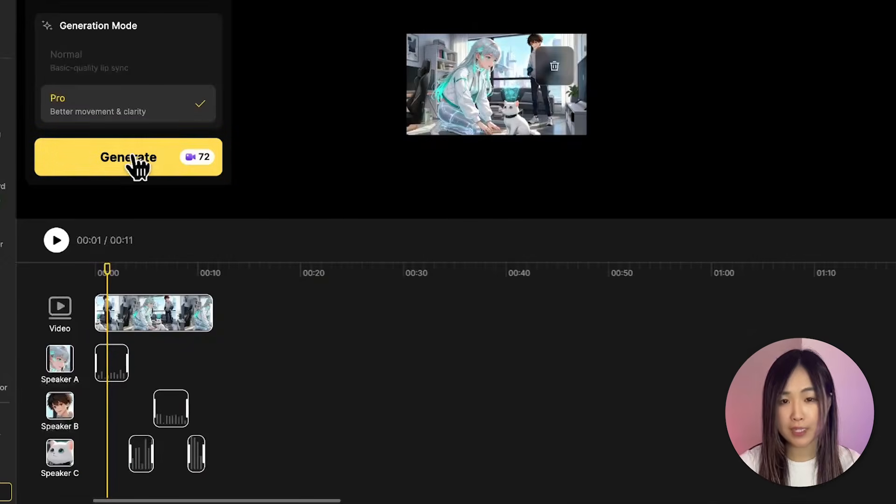
Generate the Pro lip sync video and play the result.
left_click(135, 163)
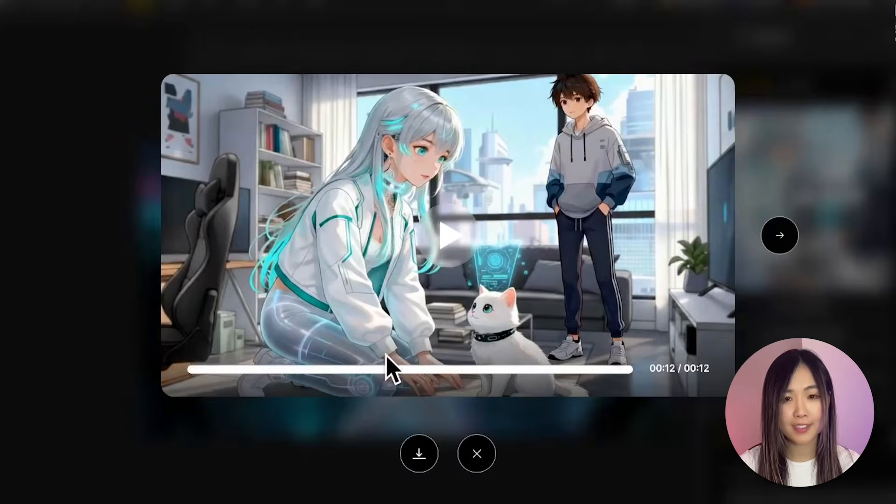
left_click(460, 234)
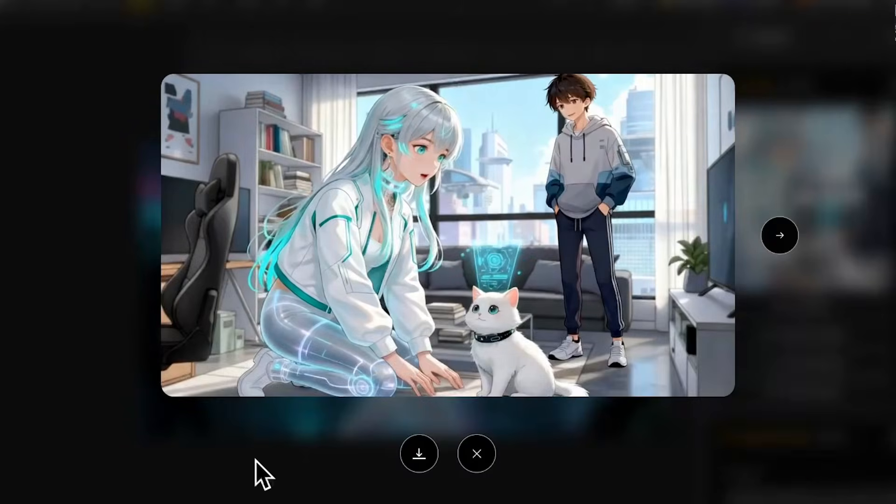